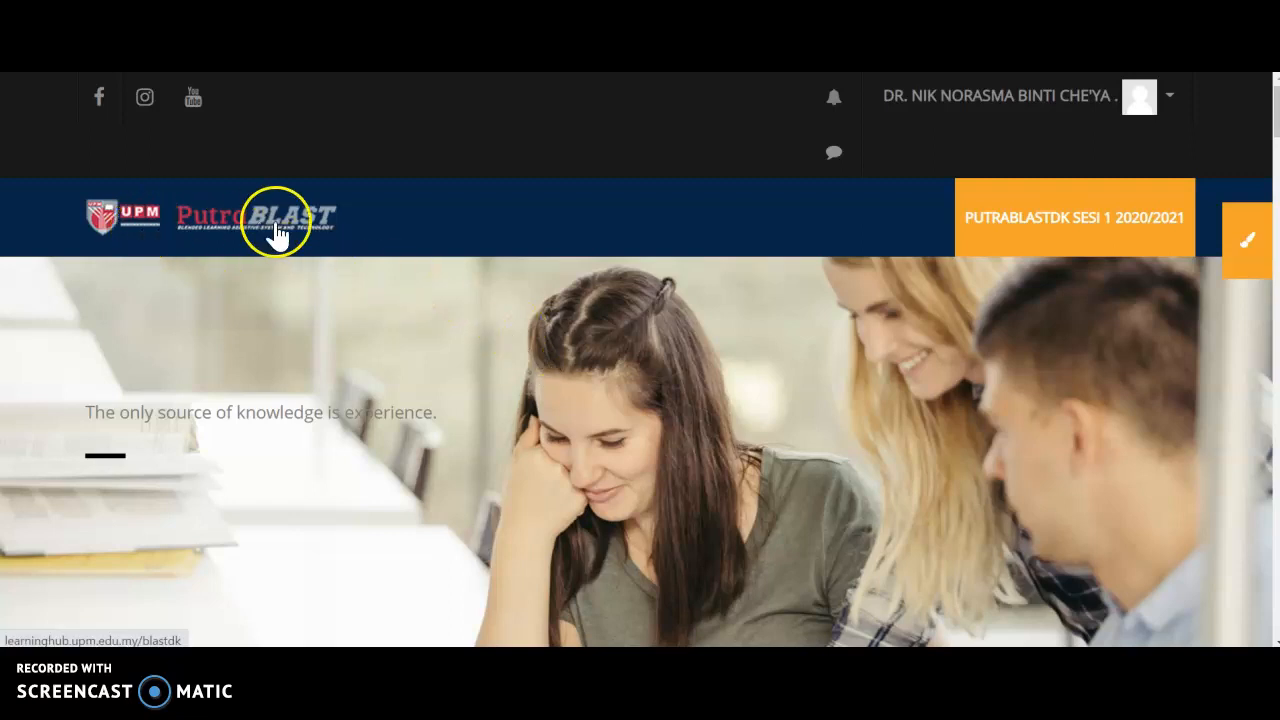
Open the course TKP3001-1: Teknologi Pertanian Moden from the dashboard's course overview.
scroll(504, 365, "down", 6)
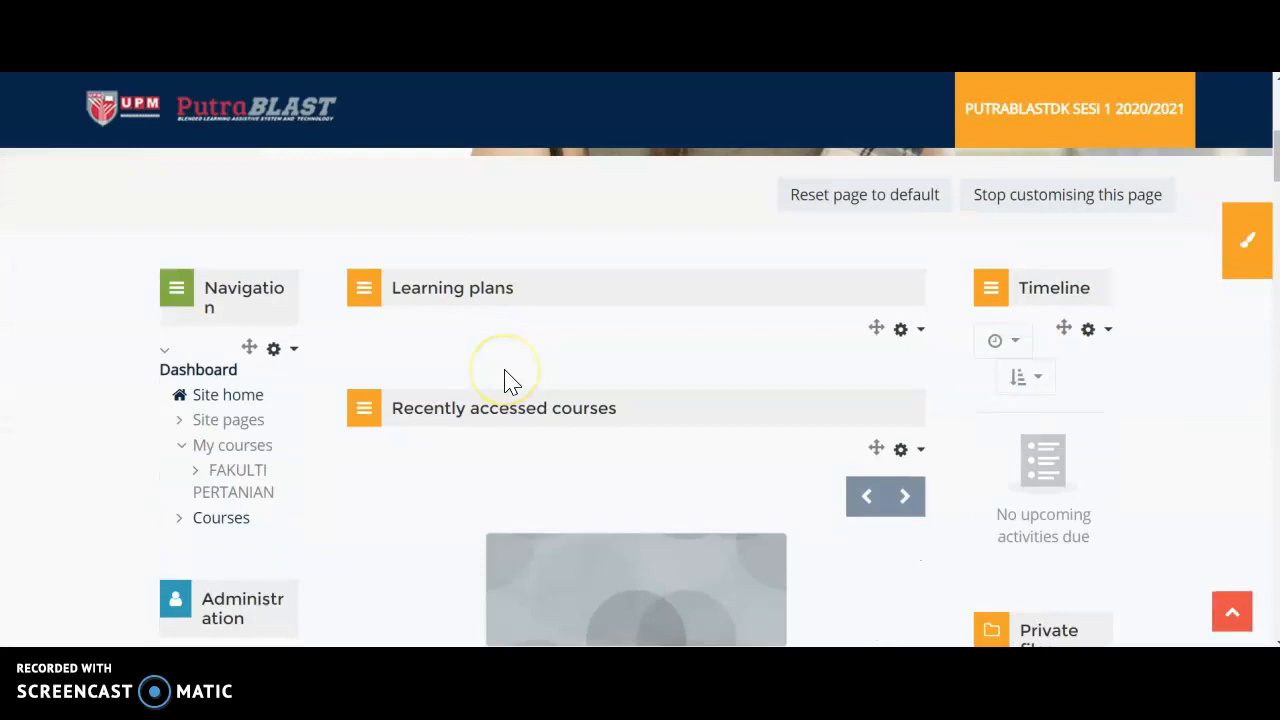
scroll(504, 370, "down", 5)
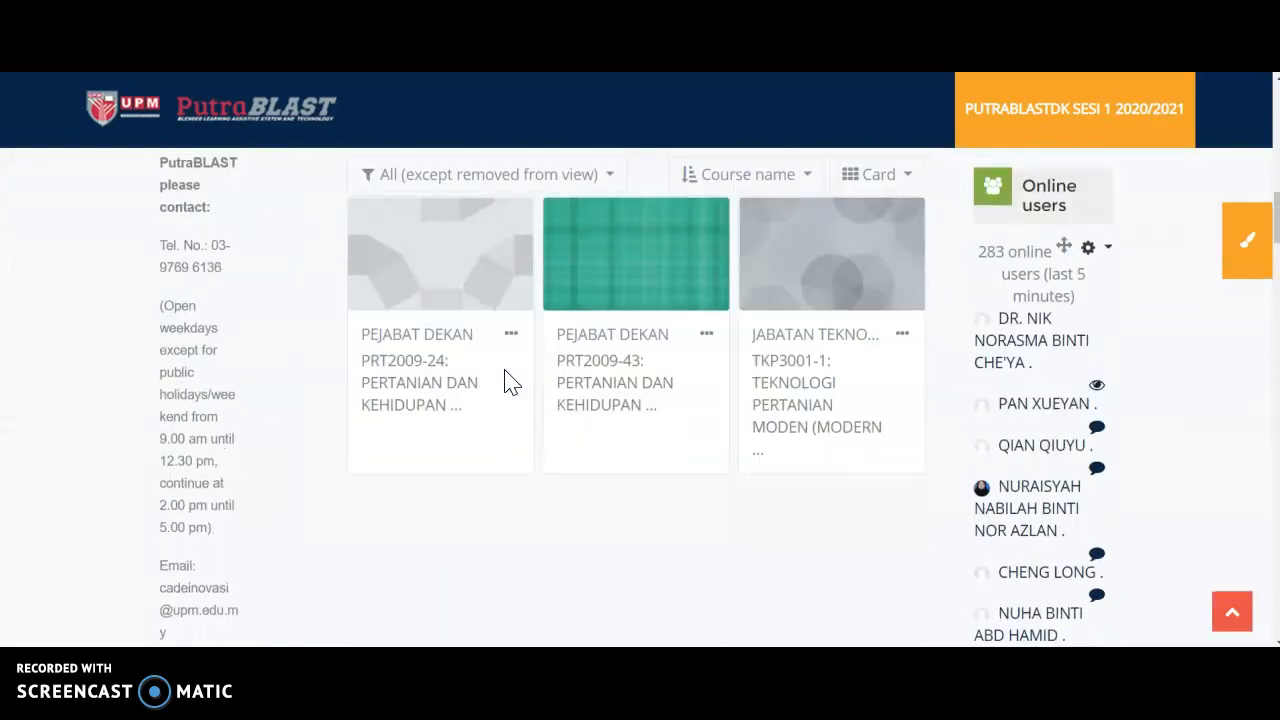
left_click(793, 376)
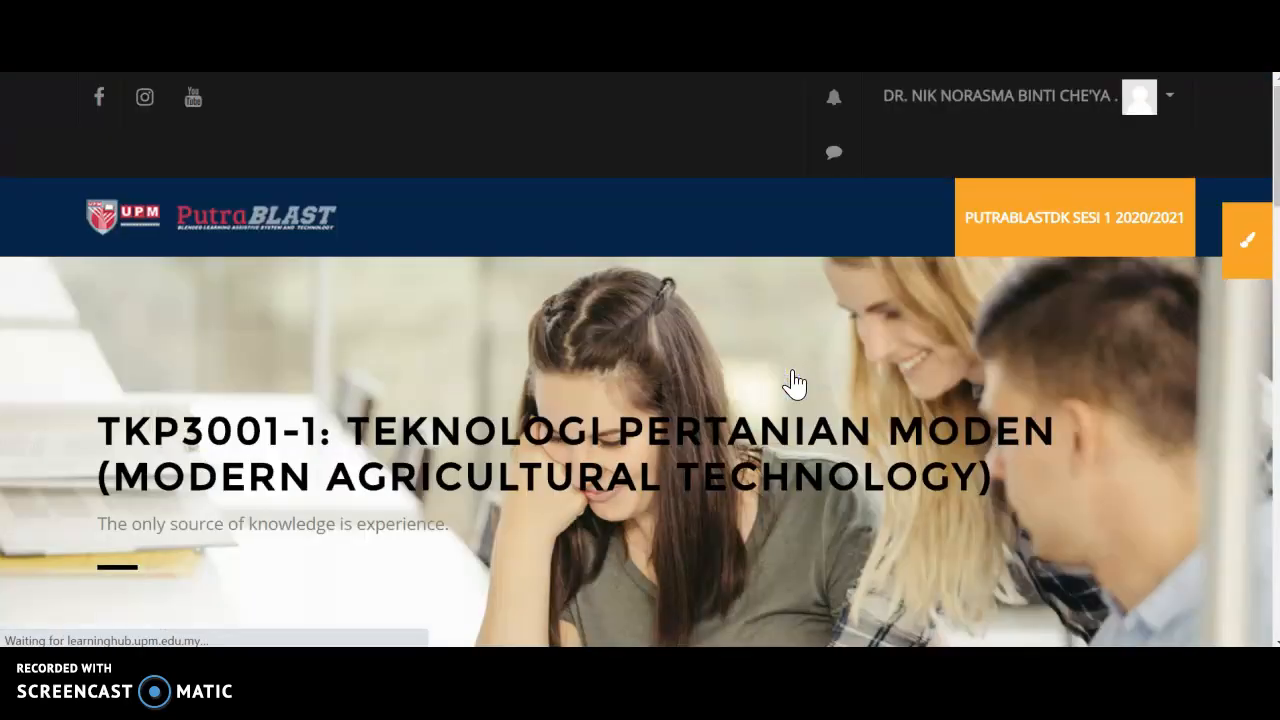
Add a new Attendance activity to the Amali section of the course.
scroll(793, 380, "down", 5)
scroll(795, 383, "down", 15)
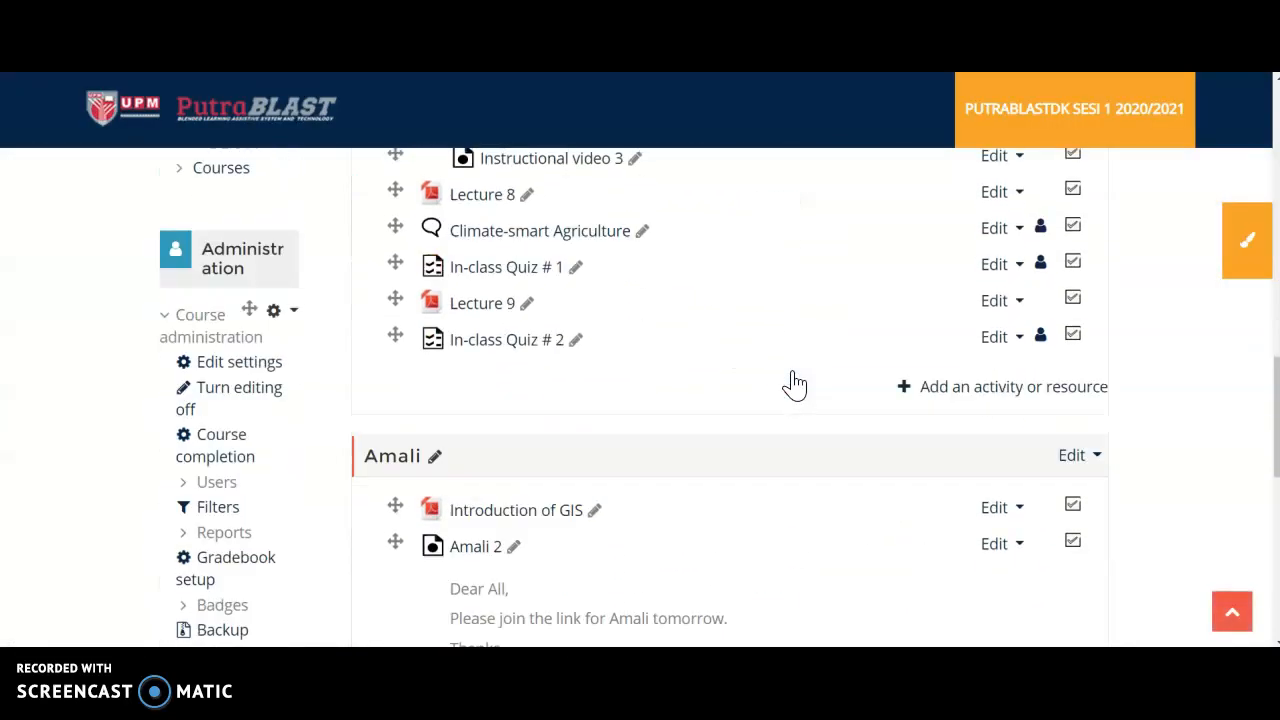
scroll(797, 383, "up", 1)
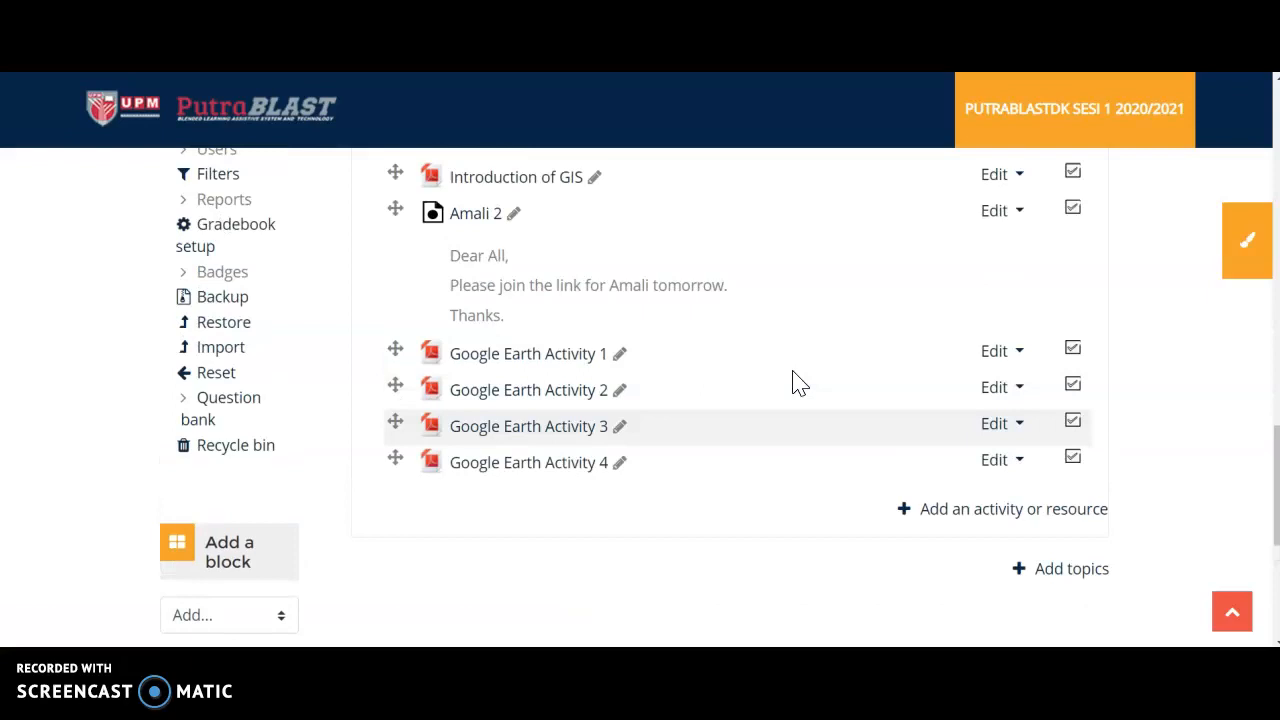
scroll(795, 383, "up", 15)
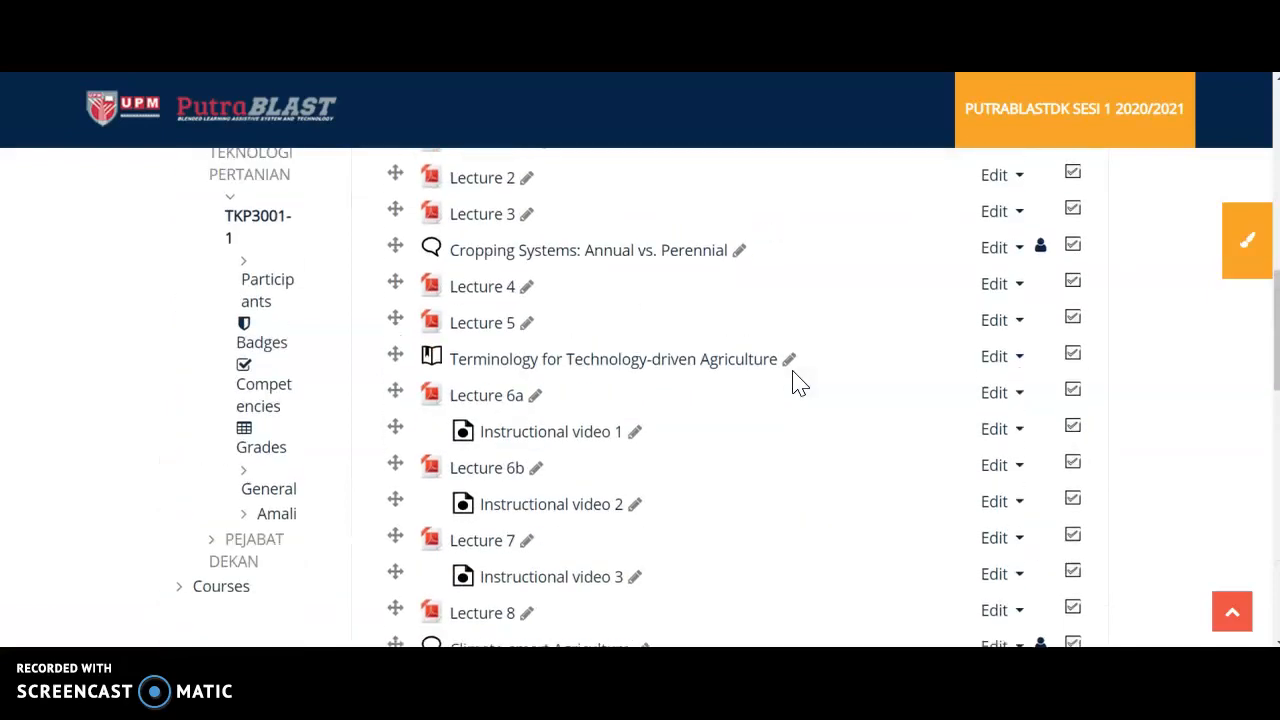
scroll(1071, 386, "down", 15)
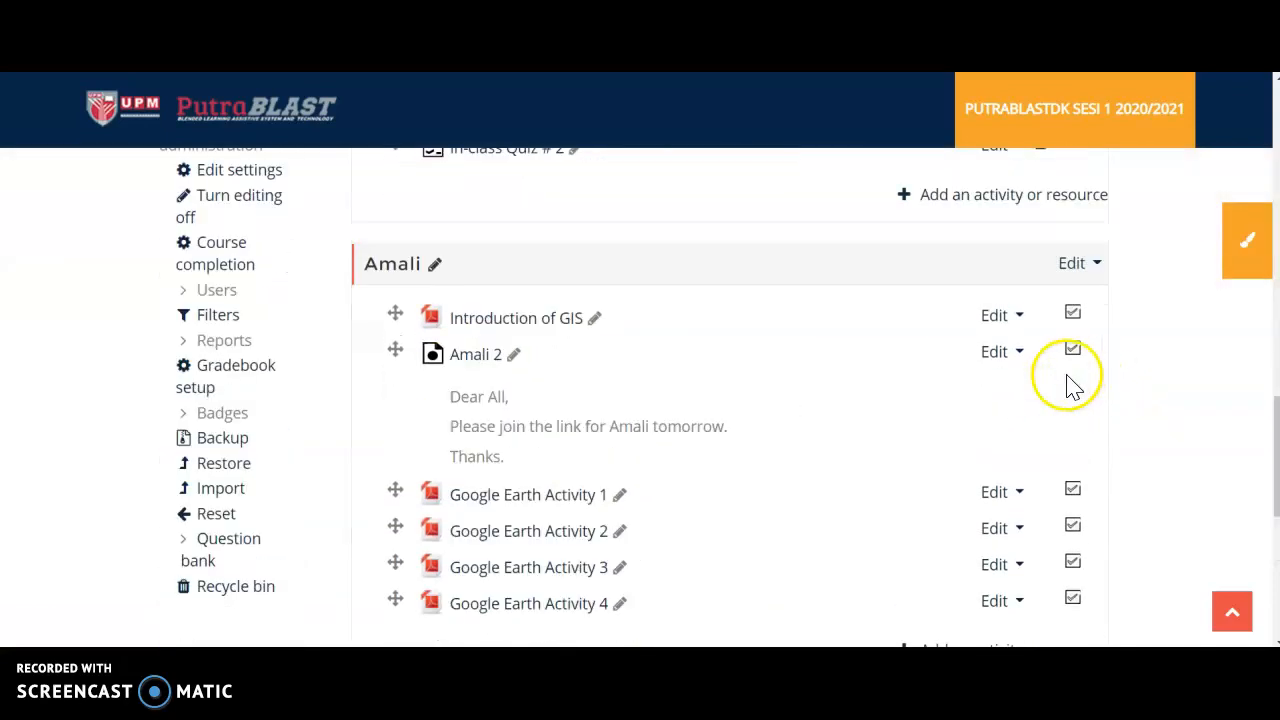
scroll(1071, 390, "up", 3)
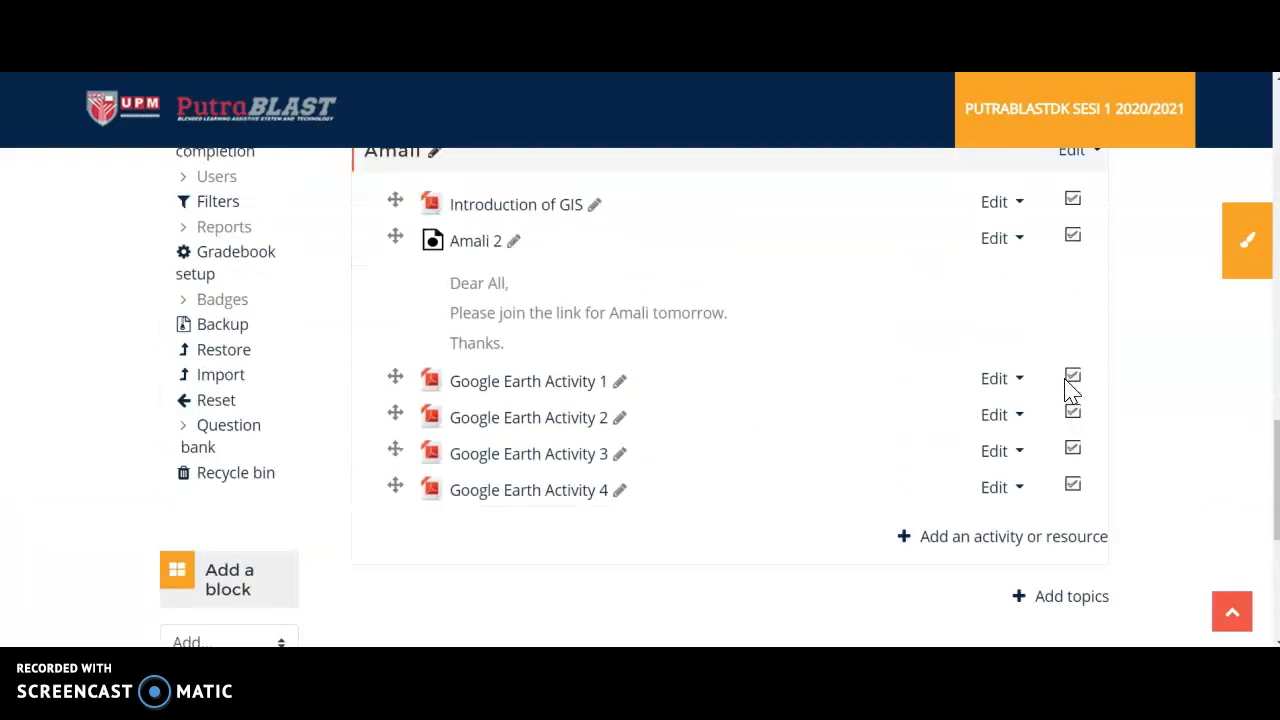
scroll(1050, 396, "down", 1)
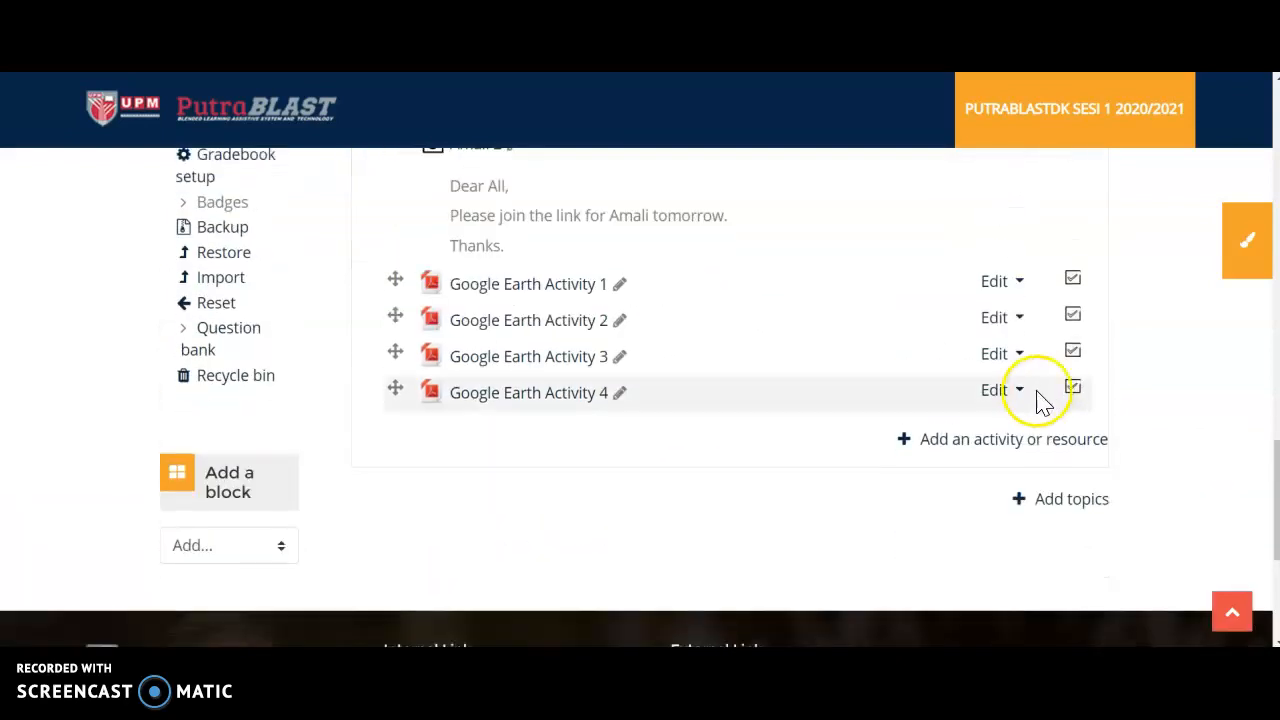
left_click(984, 450)
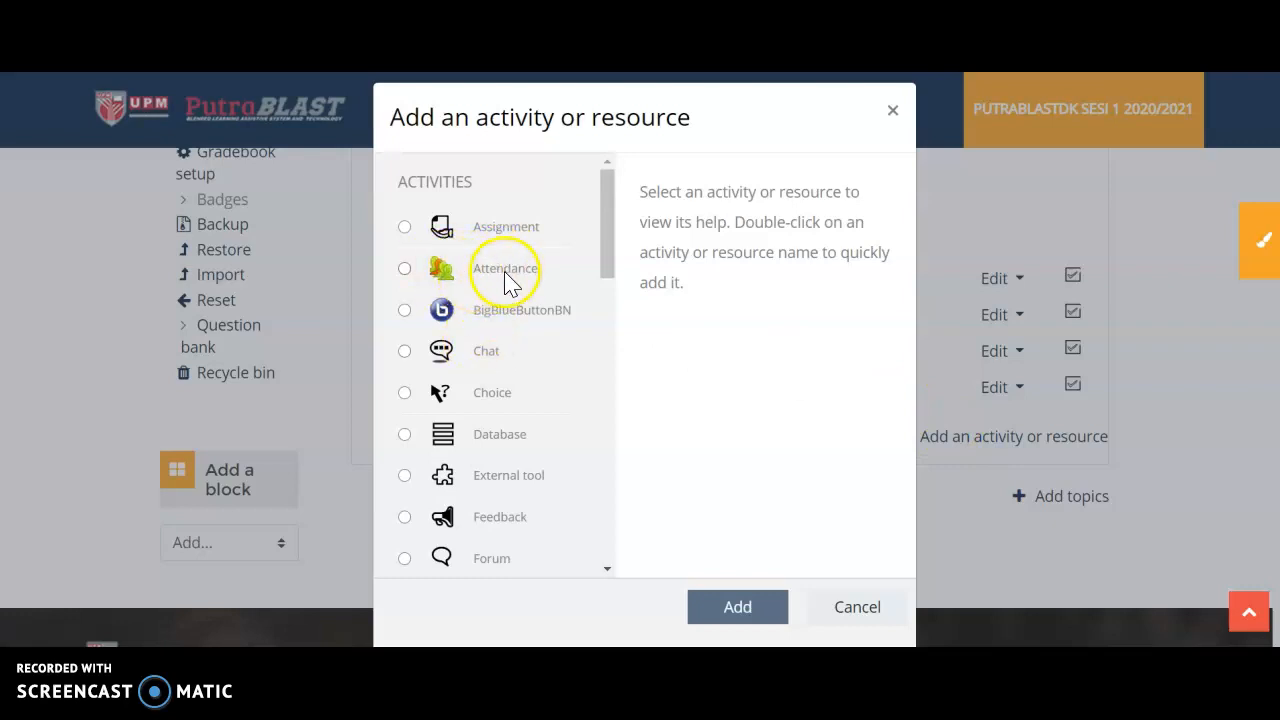
left_click(405, 270)
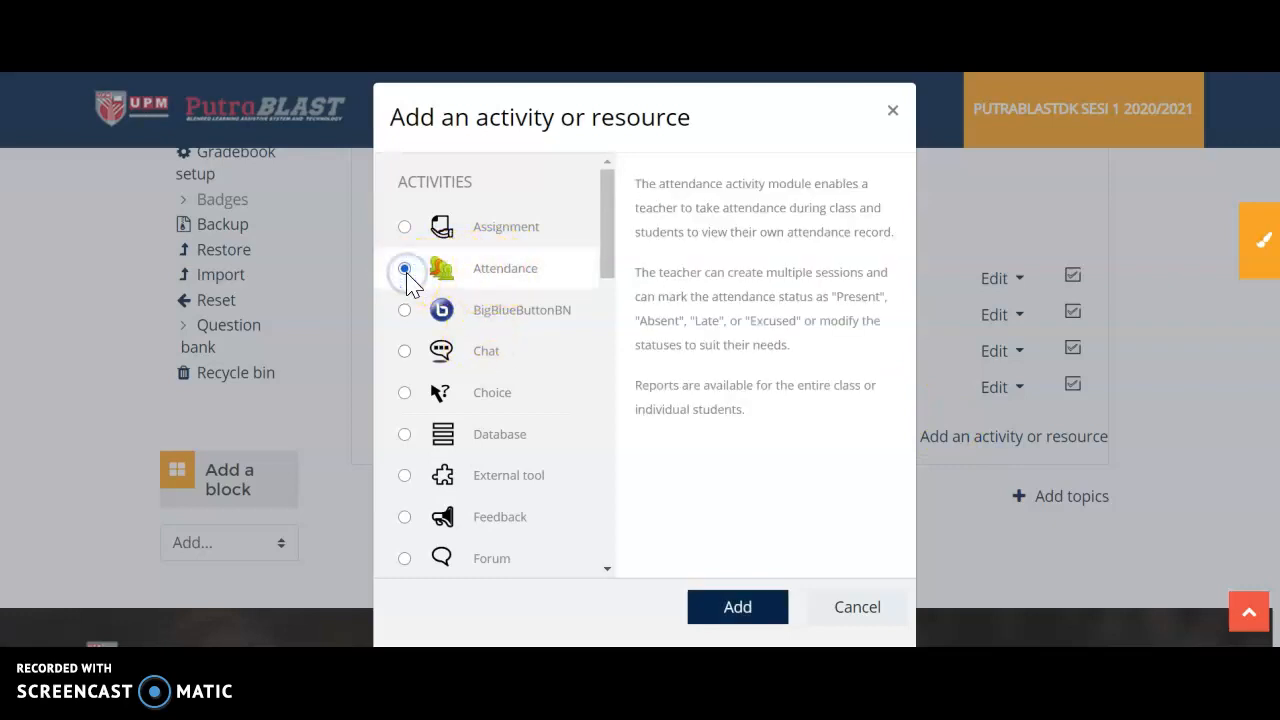
left_click(742, 610)
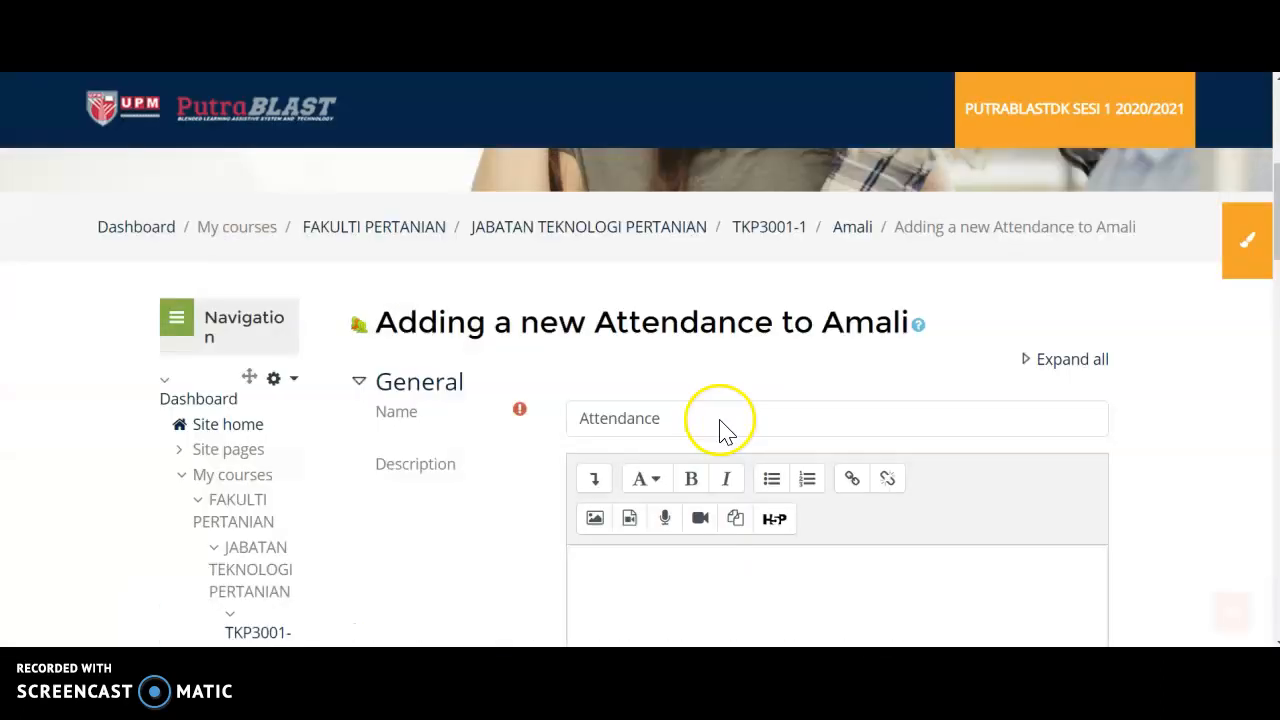
Enter "Attendance for Amali Week 2 (26/10/2020)" as the activity's description, then save and display the activity.
scroll(720, 428, "down", 2)
left_click(707, 287)
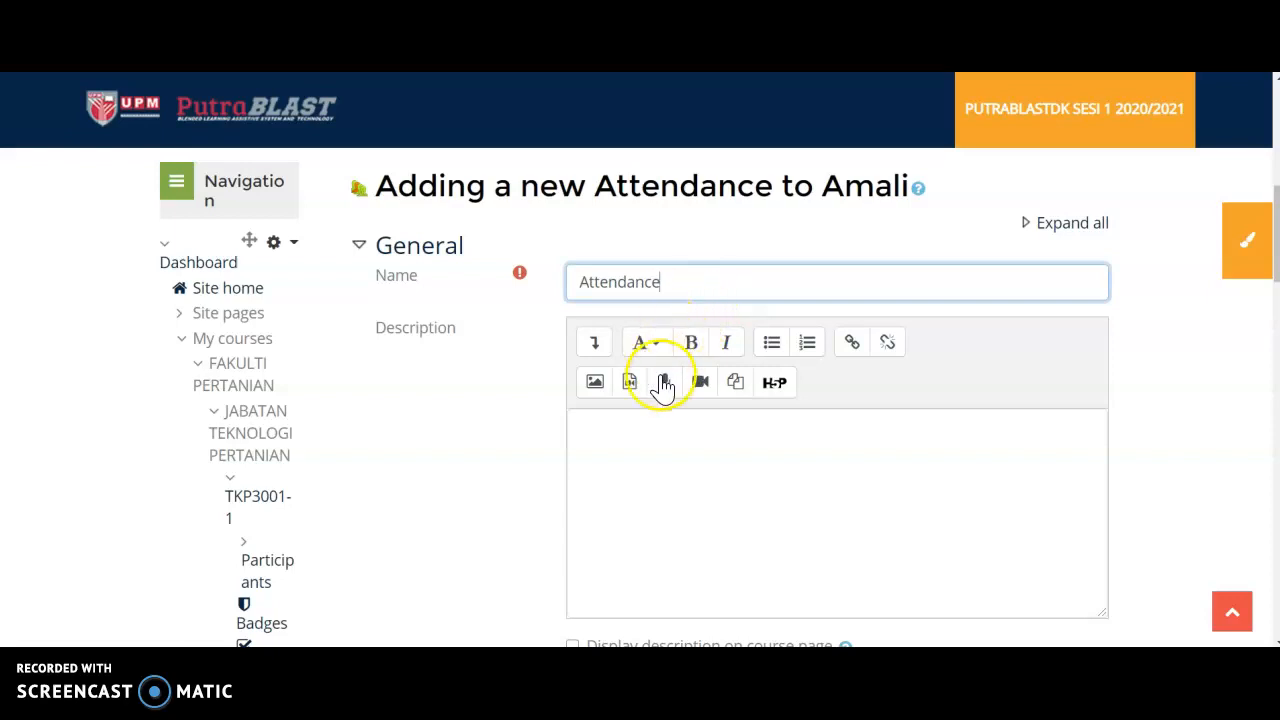
left_click(651, 483)
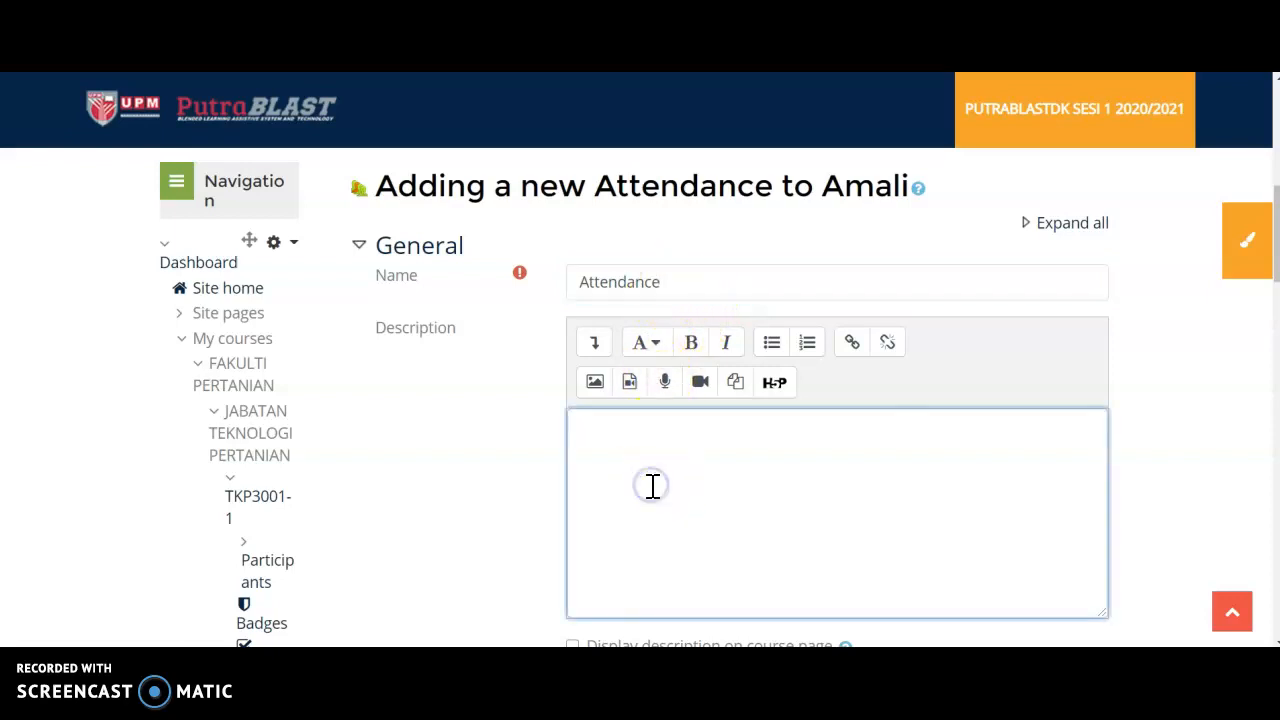
type("Attendance for Amali Week 2 (26/10/2020)")
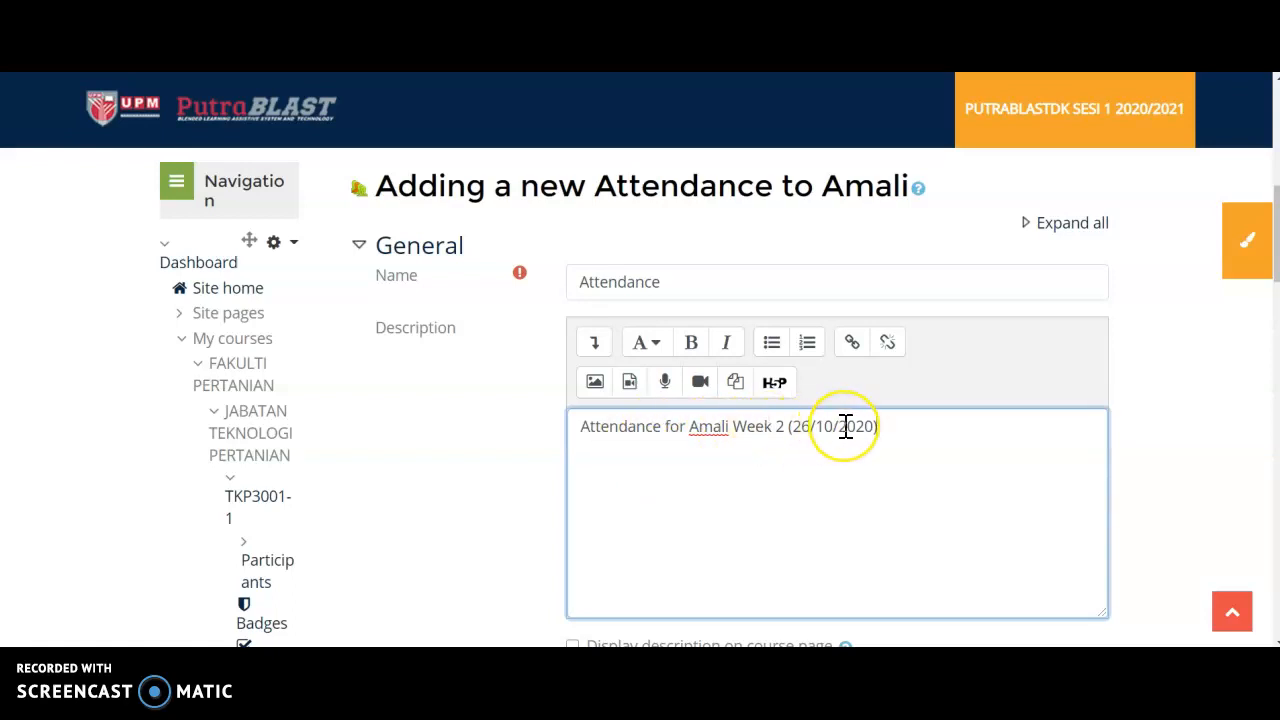
scroll(846, 426, "down", 2)
scroll(760, 346, "down", 3)
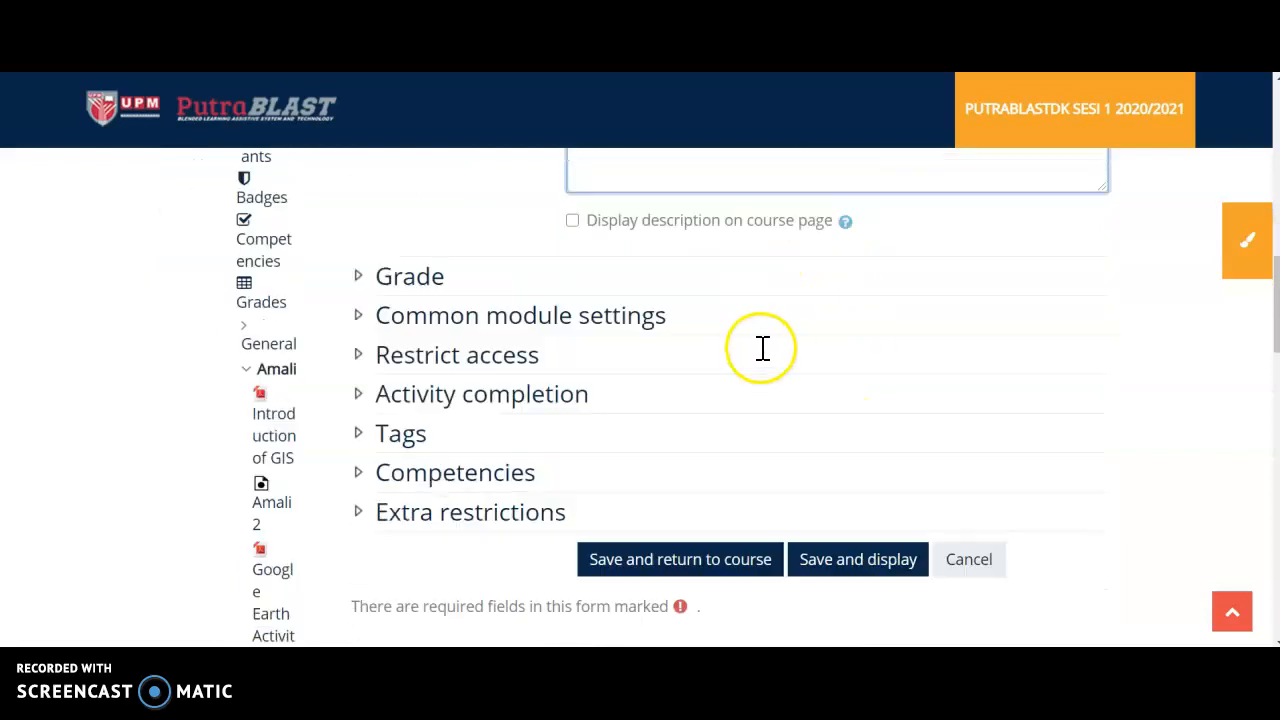
left_click(866, 487)
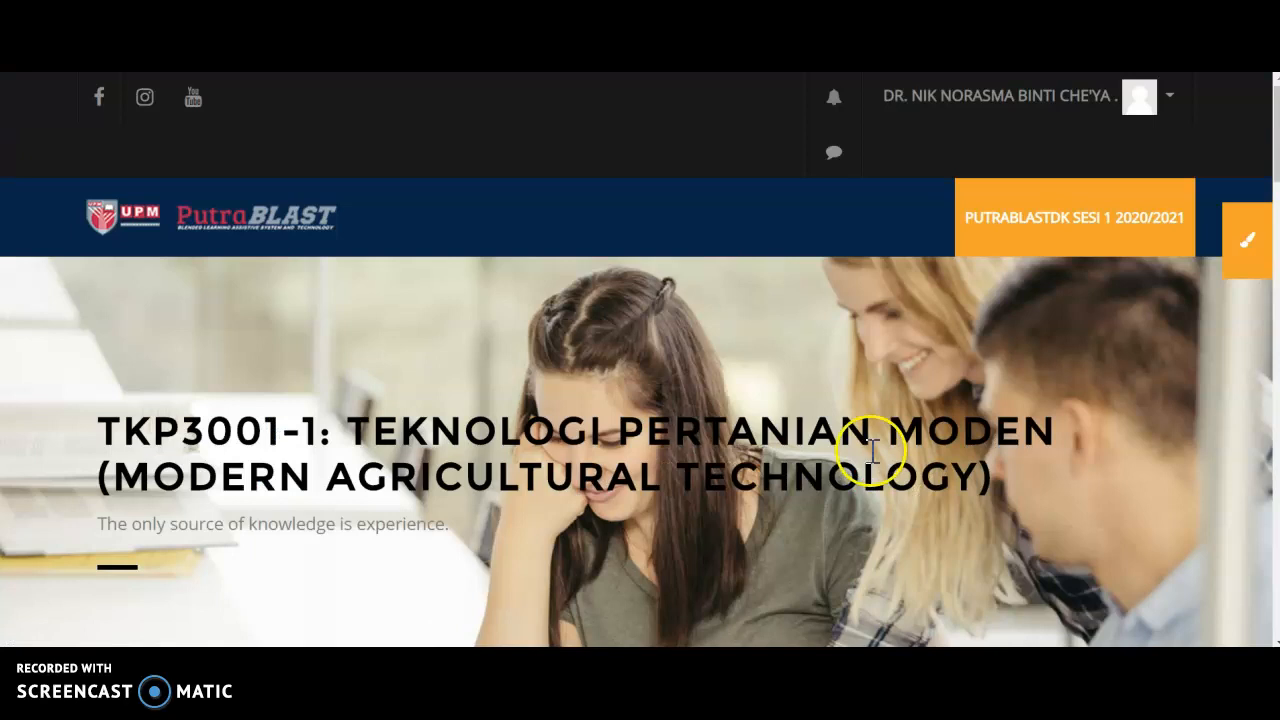
Start adding a session to the attendance activity and set its date to 27 October 2020.
scroll(848, 428, "down", 4)
scroll(848, 428, "down", 3)
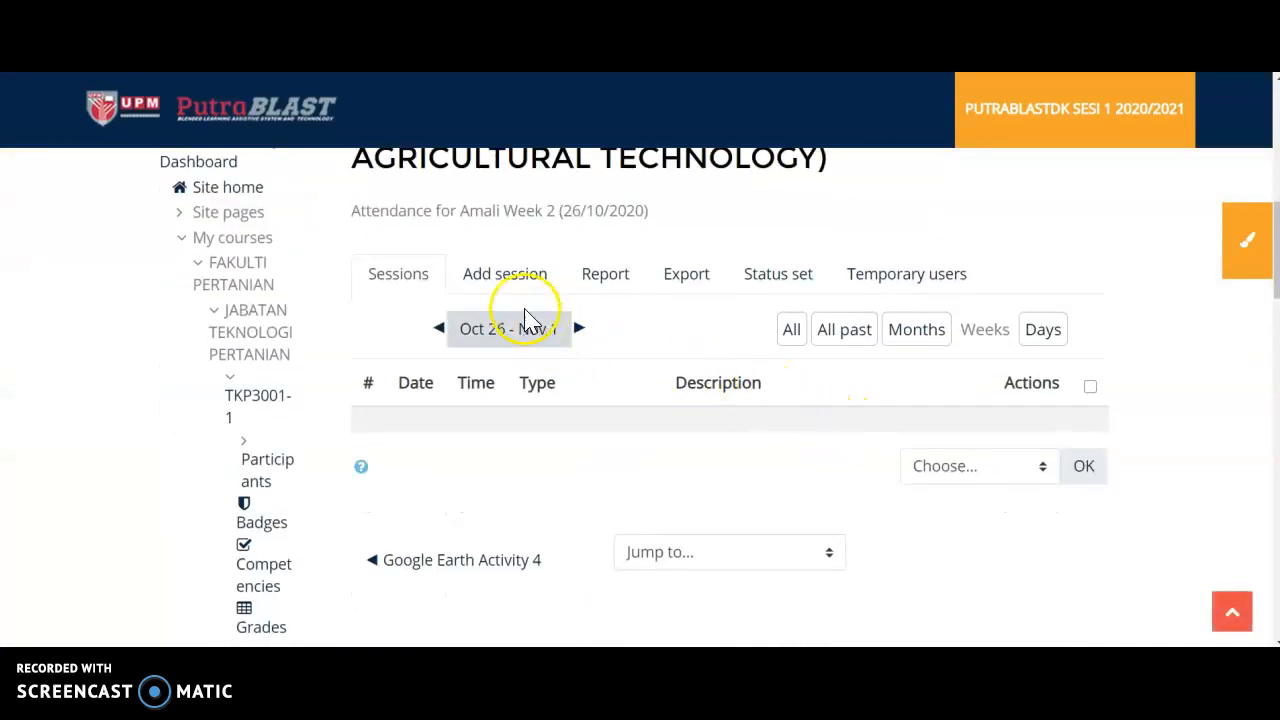
left_click(492, 280)
scroll(494, 304, "down", 4)
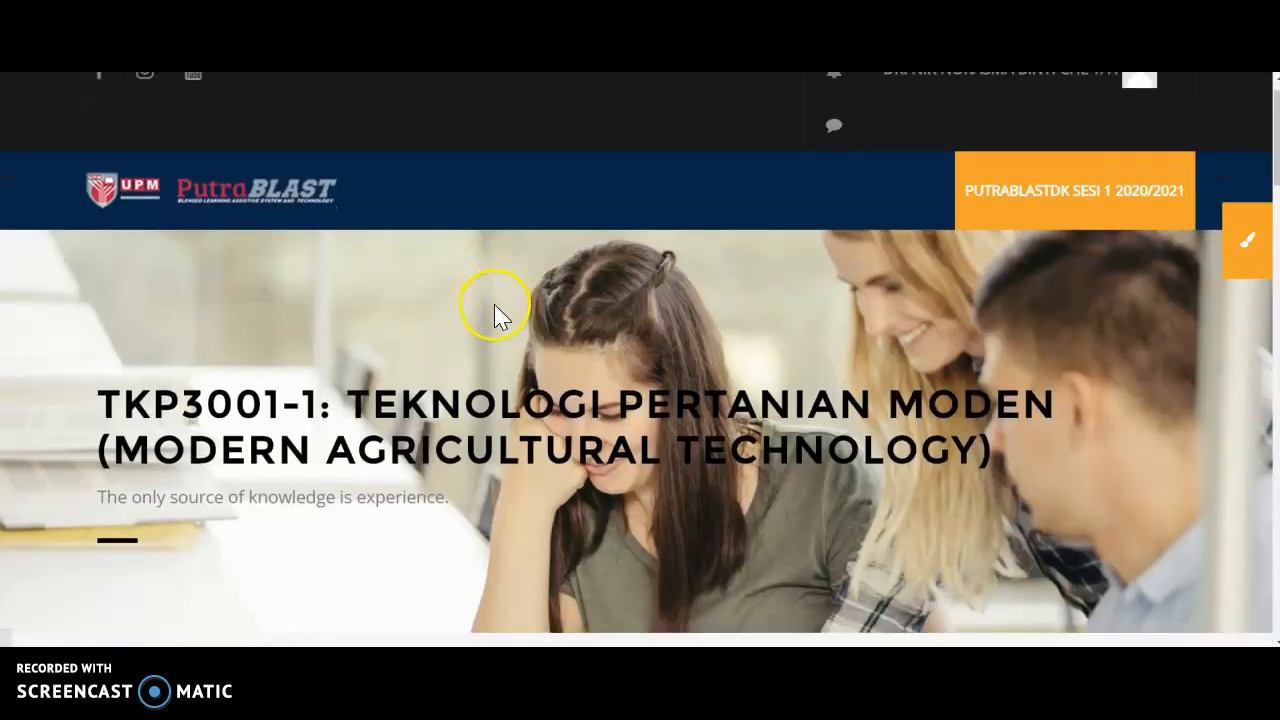
scroll(497, 307, "down", 2)
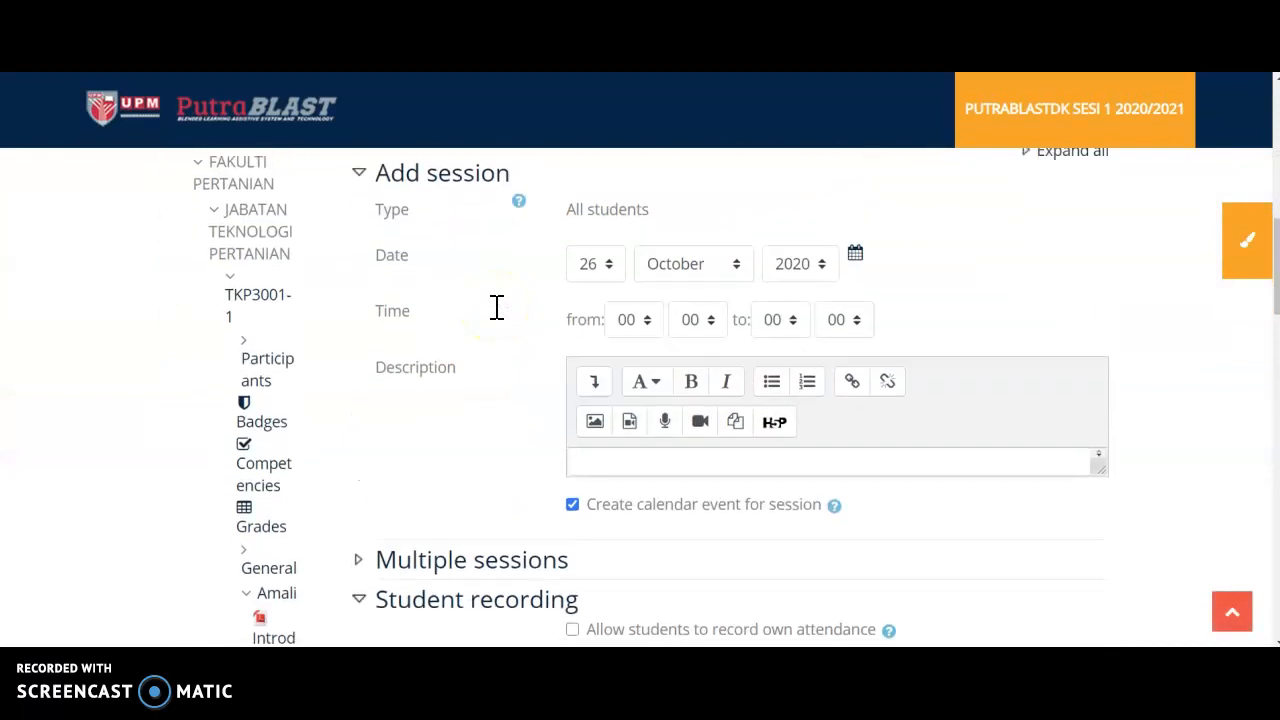
left_click(607, 270)
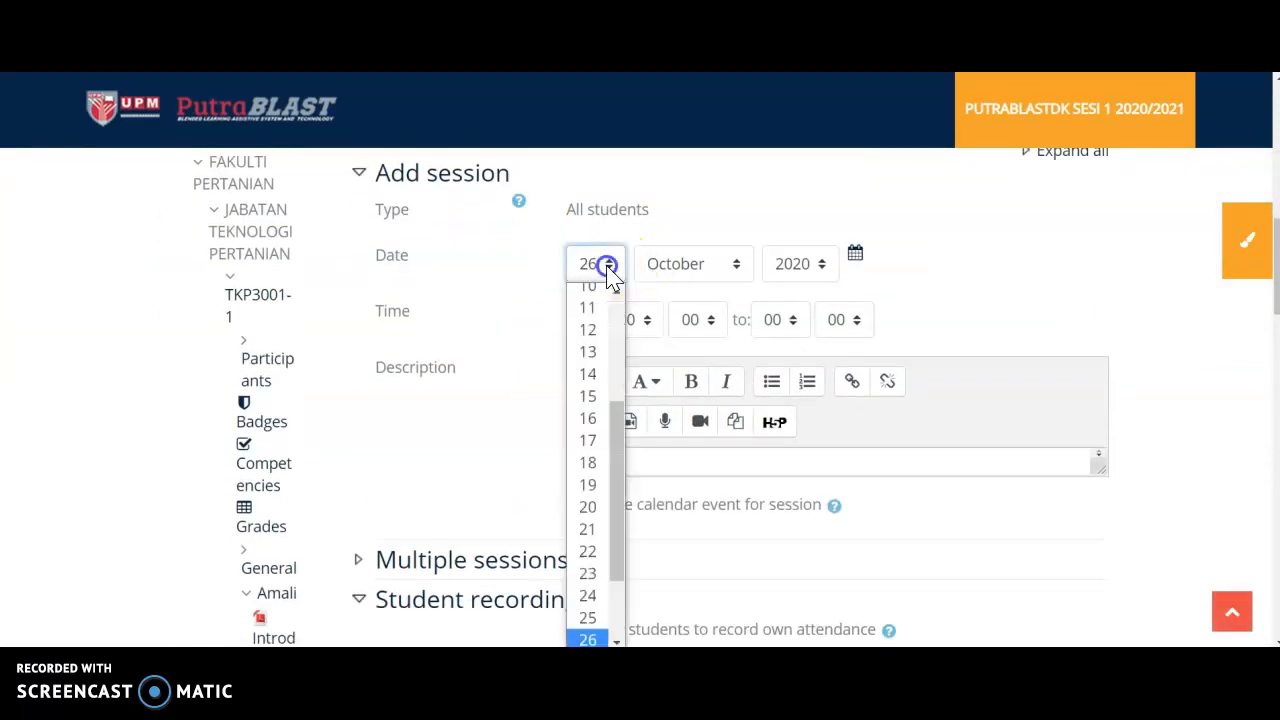
scroll(612, 548, "down", 2)
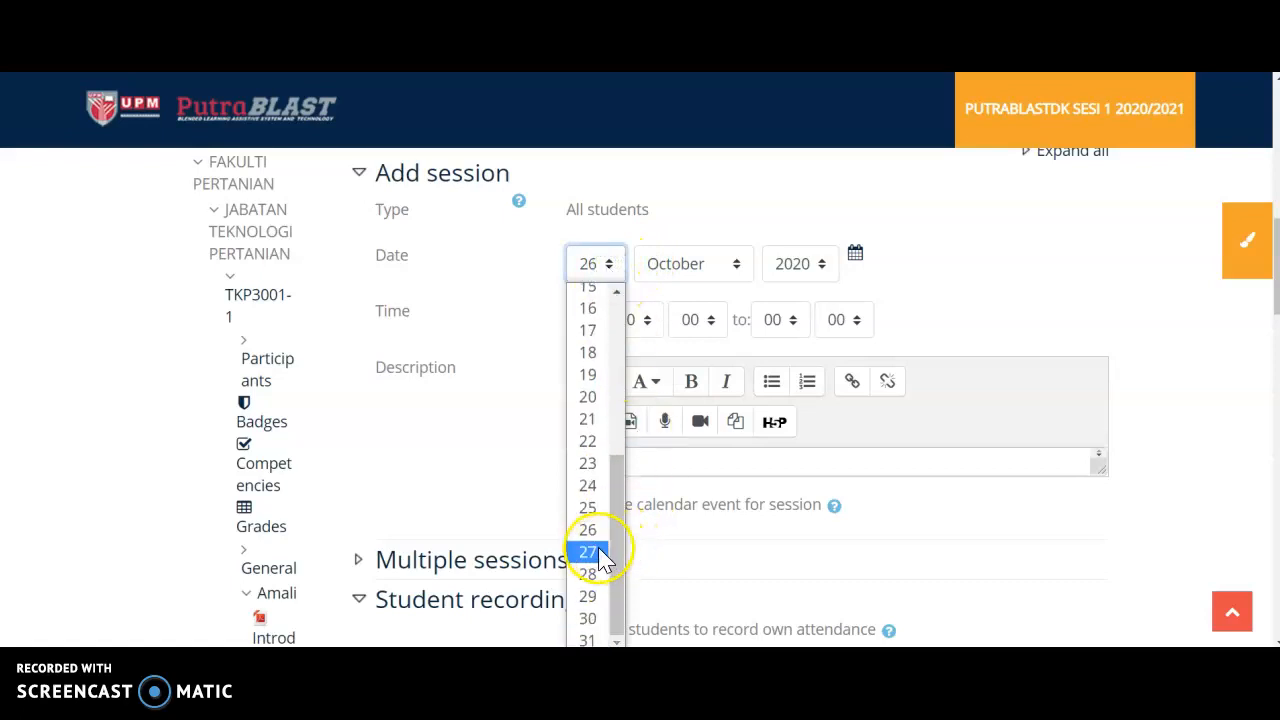
left_click(598, 556)
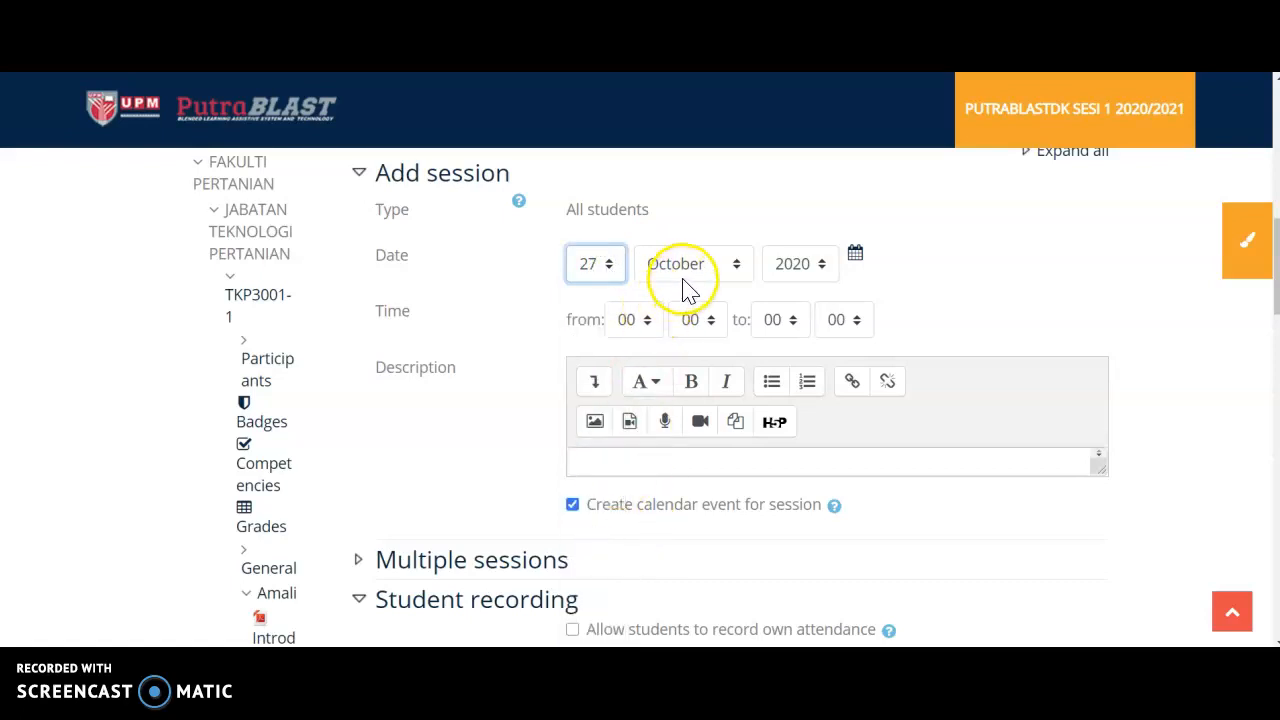
Set the session's time from 08:00 to 11:00.
left_click(652, 322)
scroll(640, 276, "down", 1)
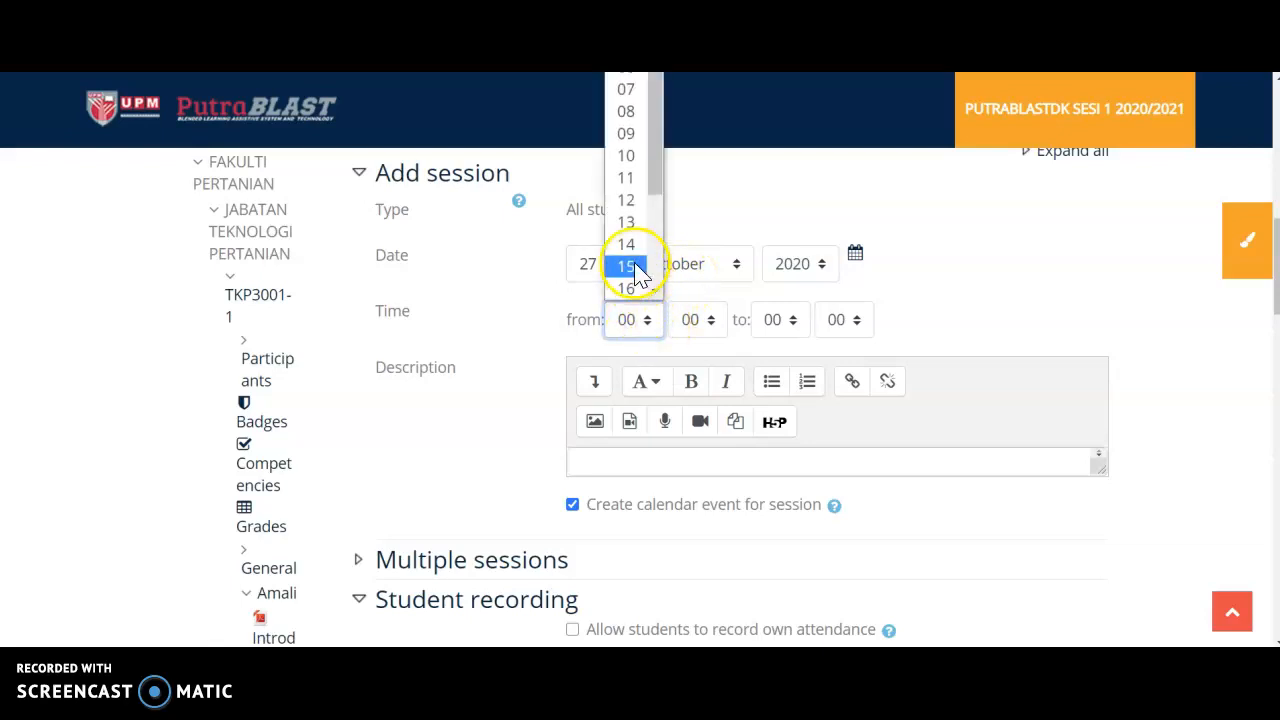
left_click(632, 116)
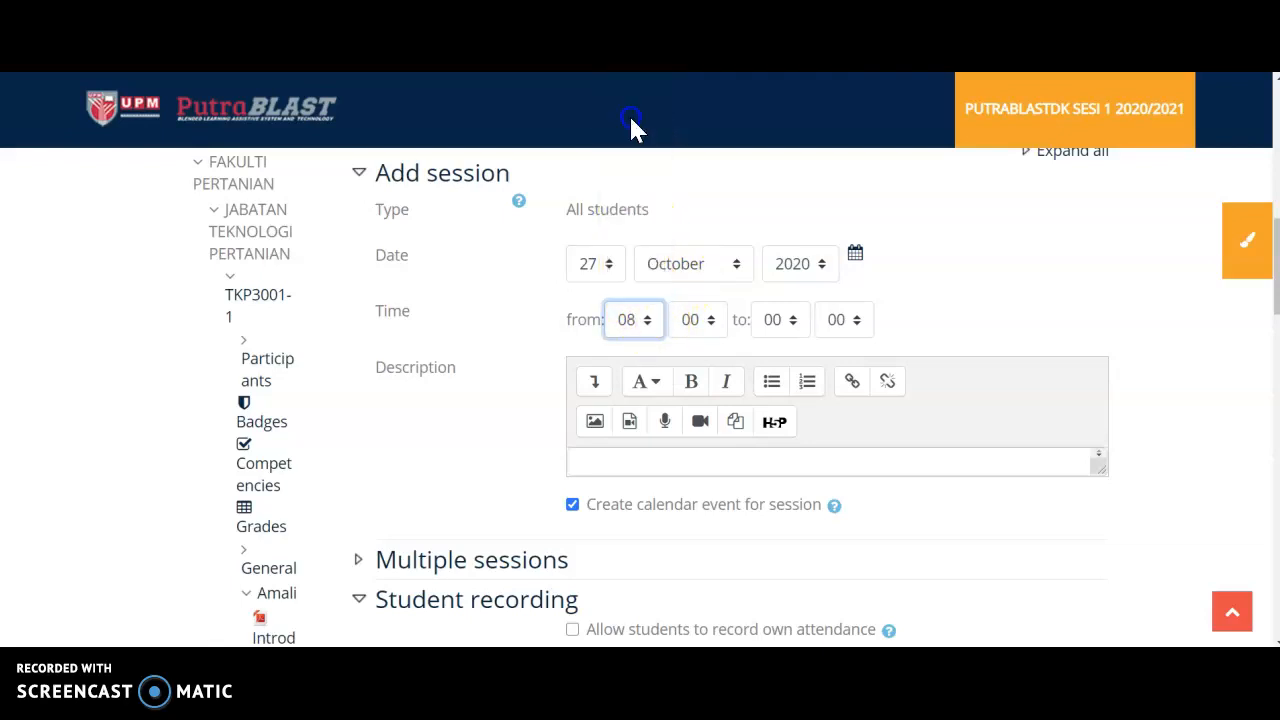
left_click(792, 321)
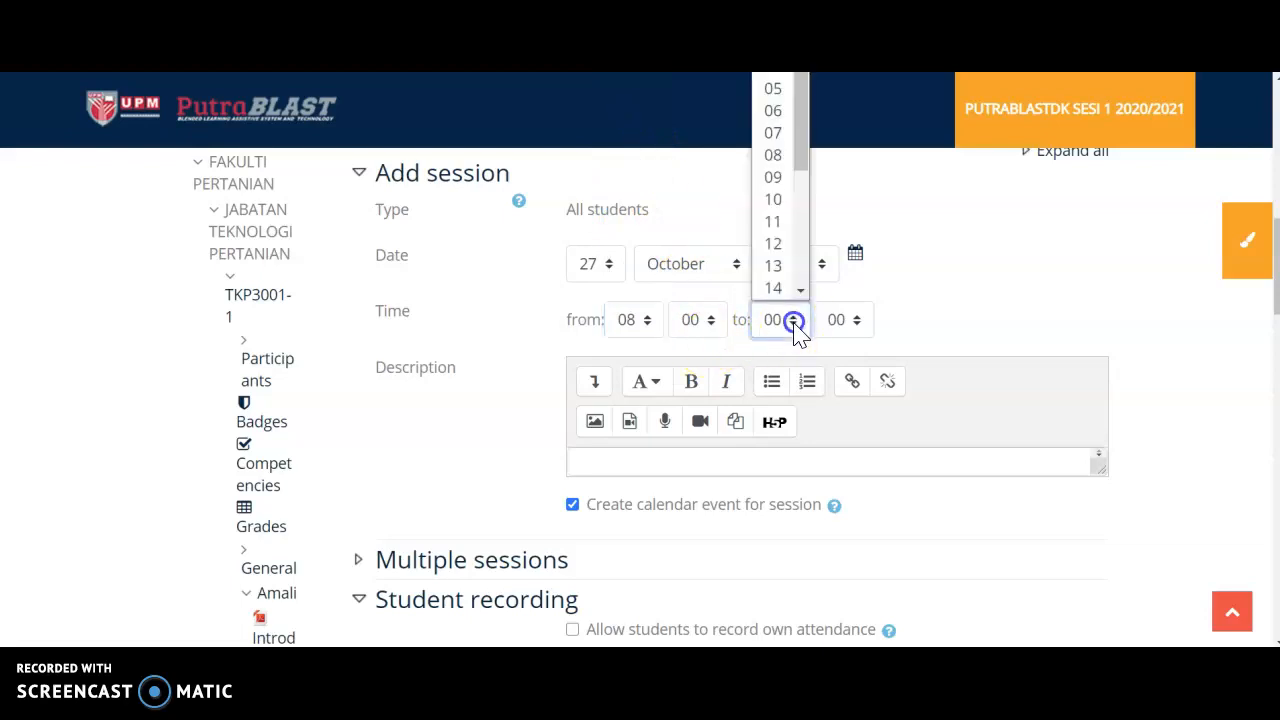
left_click(790, 224)
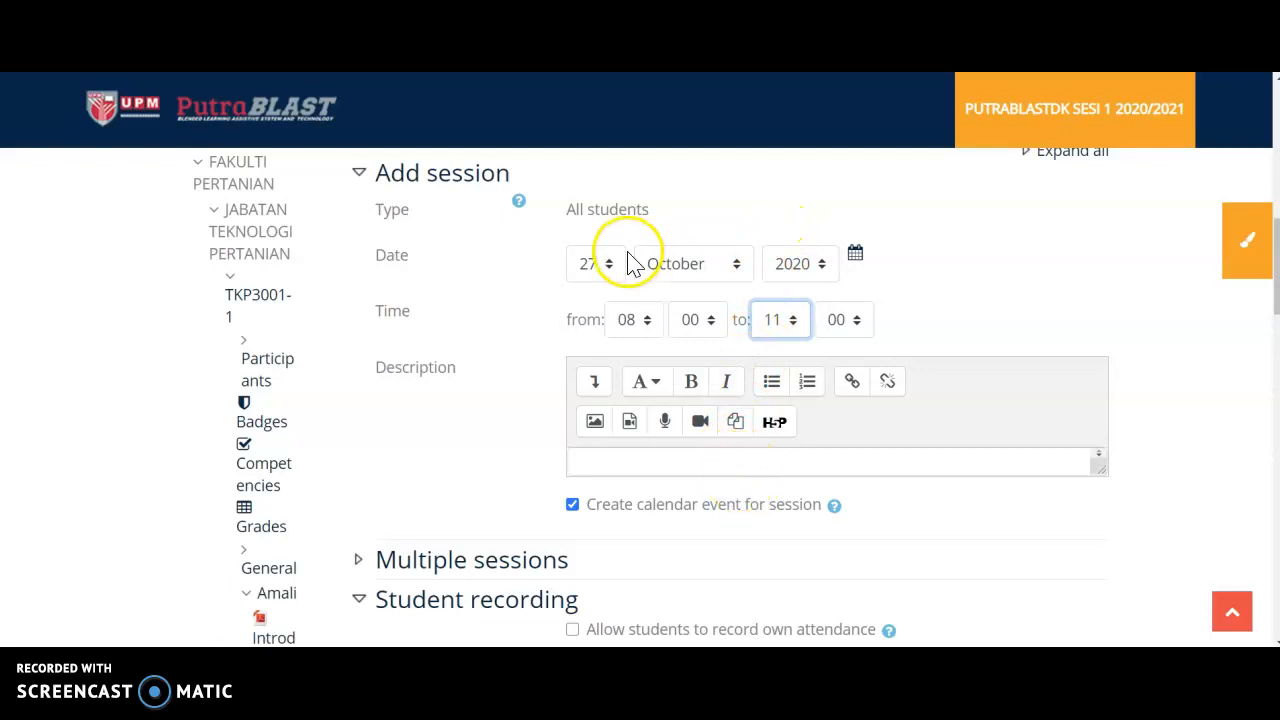
Review the new session's date, time, calendar event and student recording settings, collapsing the Student recording section.
scroll(697, 365, "down", 2)
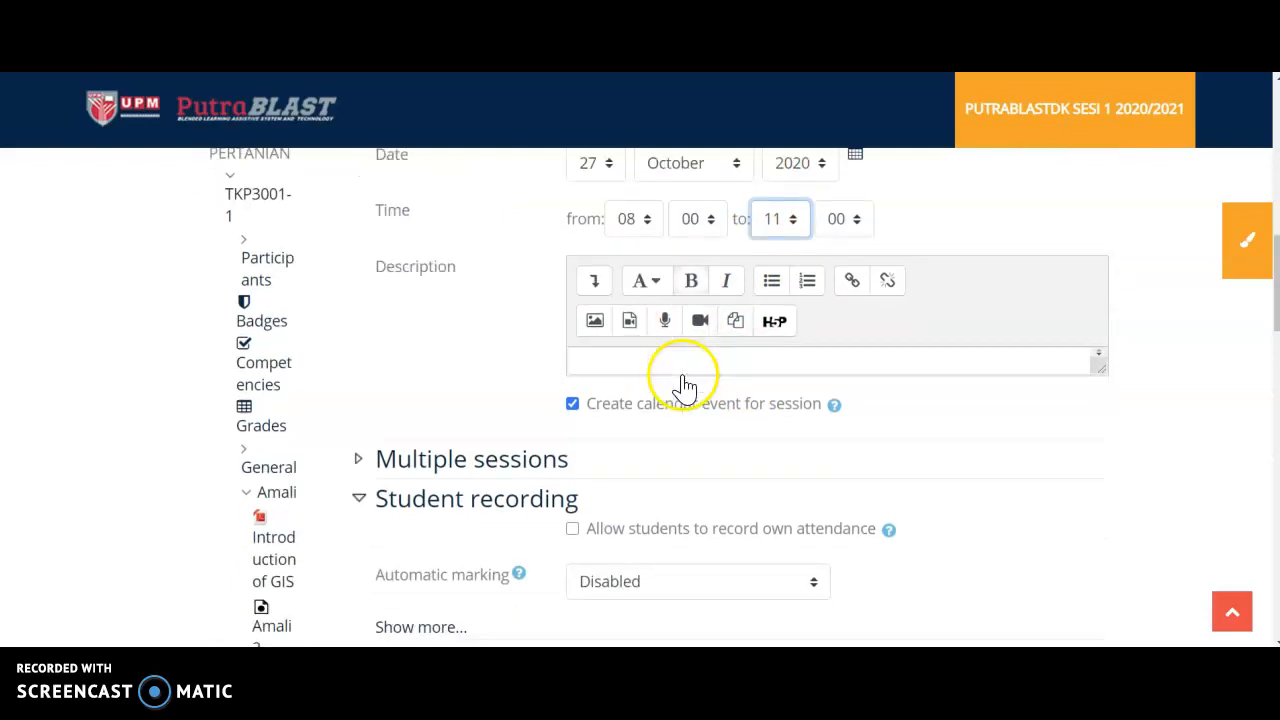
scroll(690, 388, "up", 2)
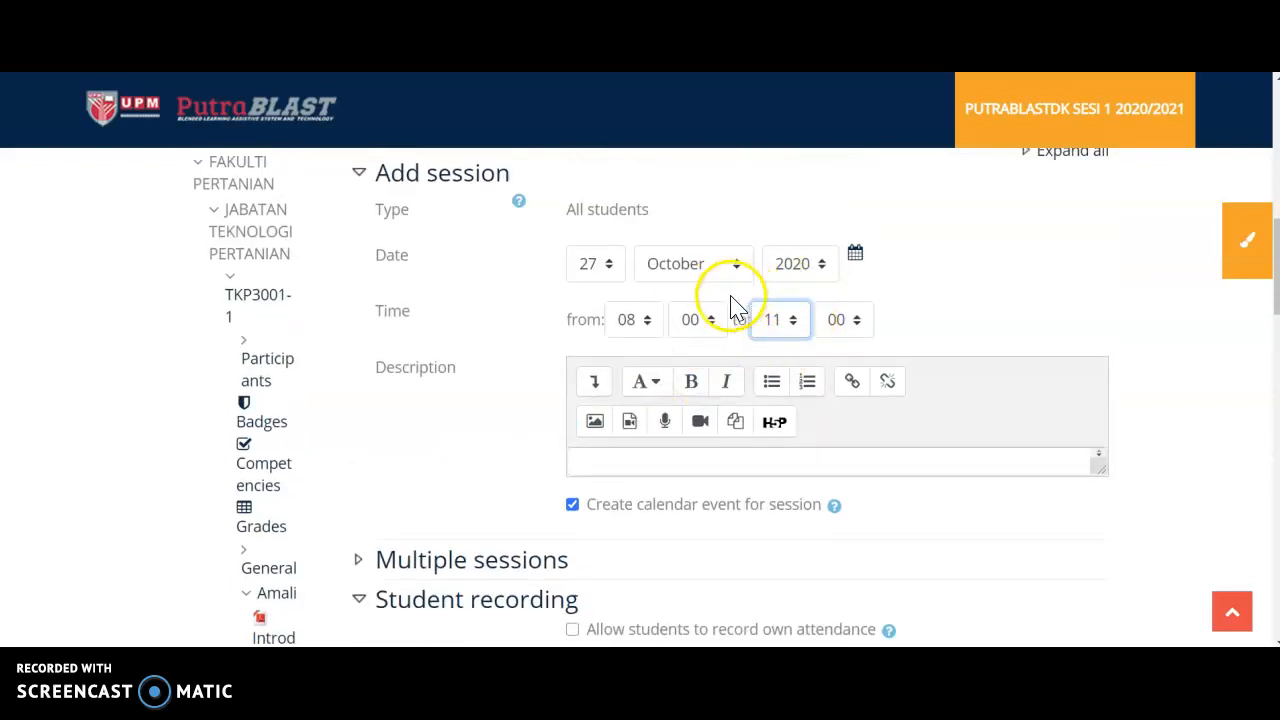
scroll(675, 340, "down", 2)
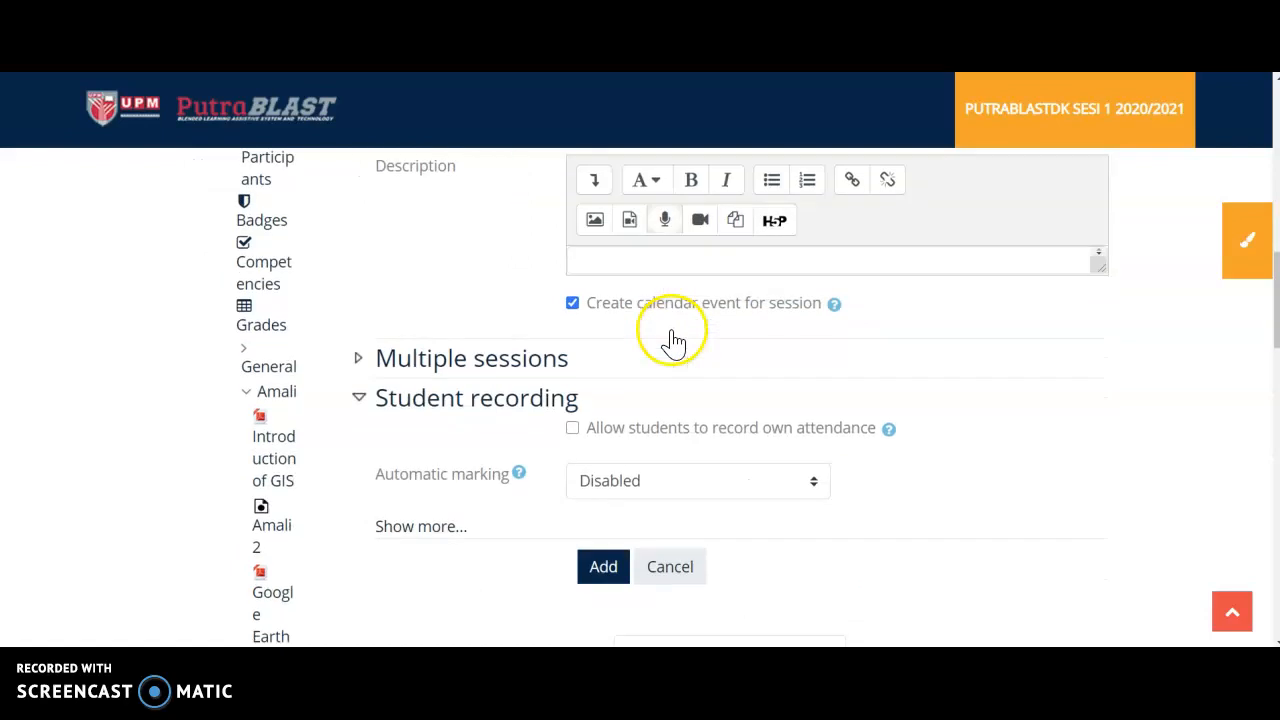
scroll(675, 340, "down", 3)
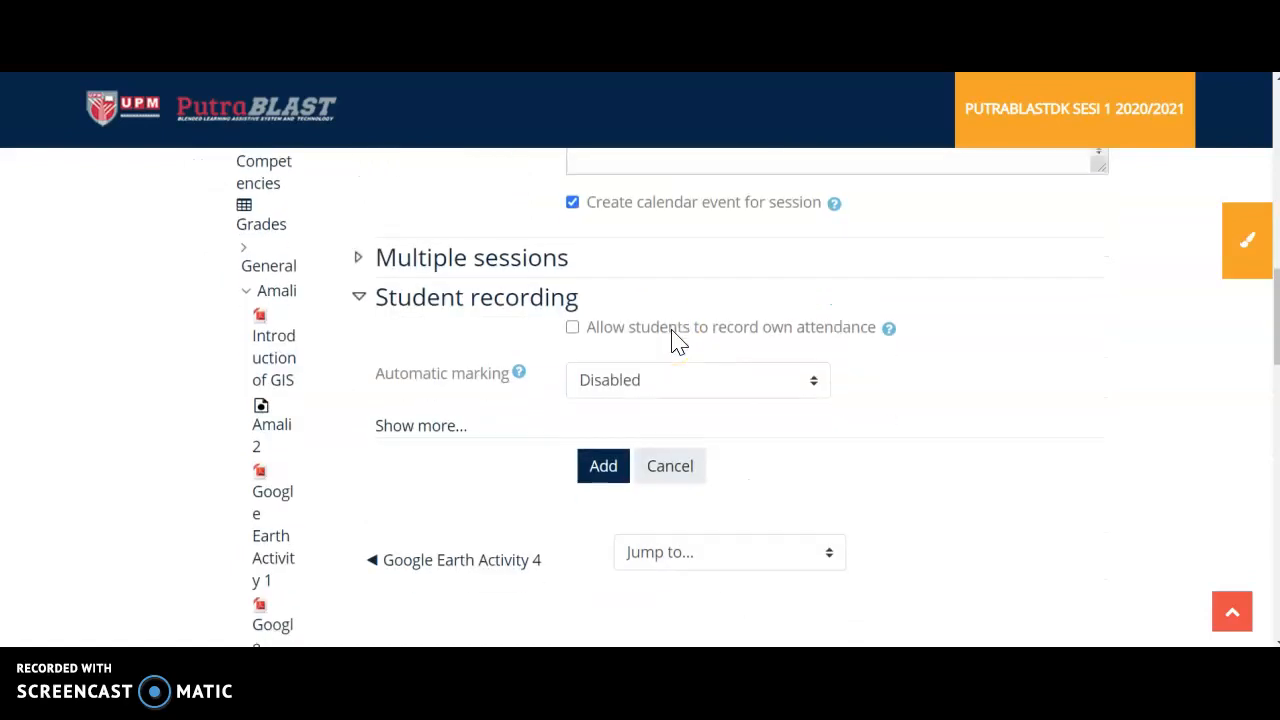
scroll(675, 340, "down", 10)
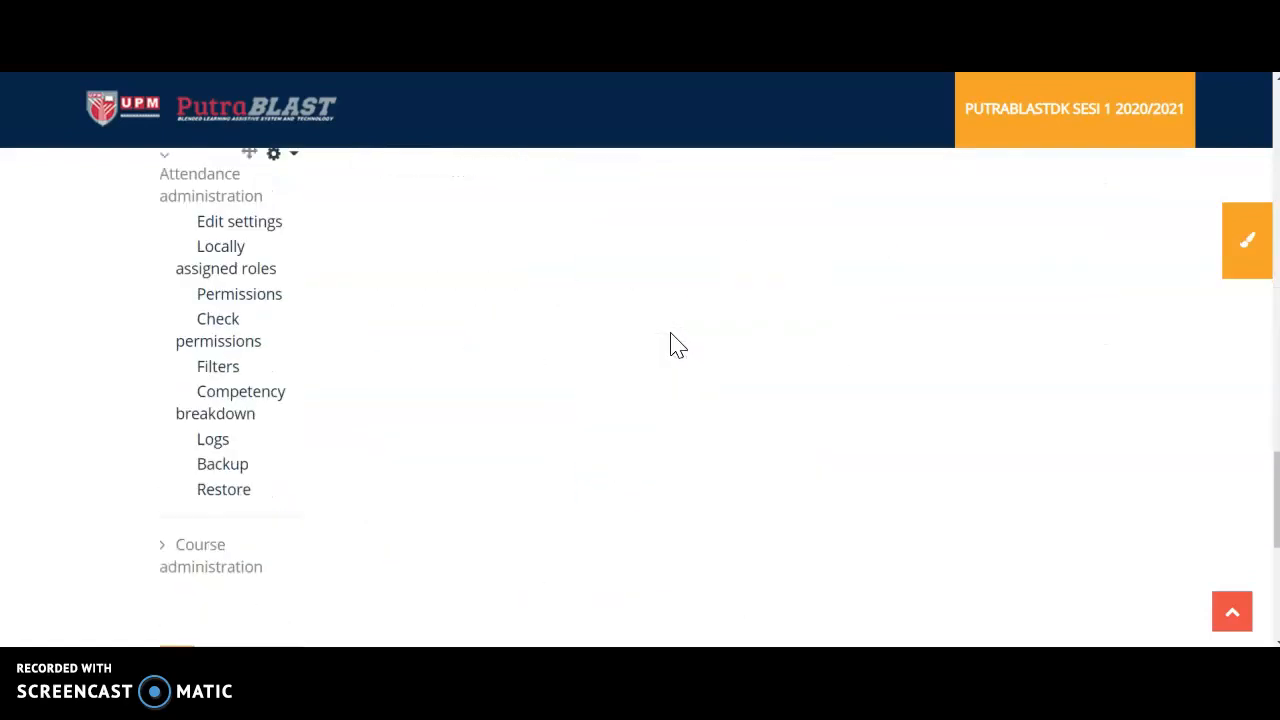
scroll(668, 343, "up", 5)
scroll(675, 350, "up", 8)
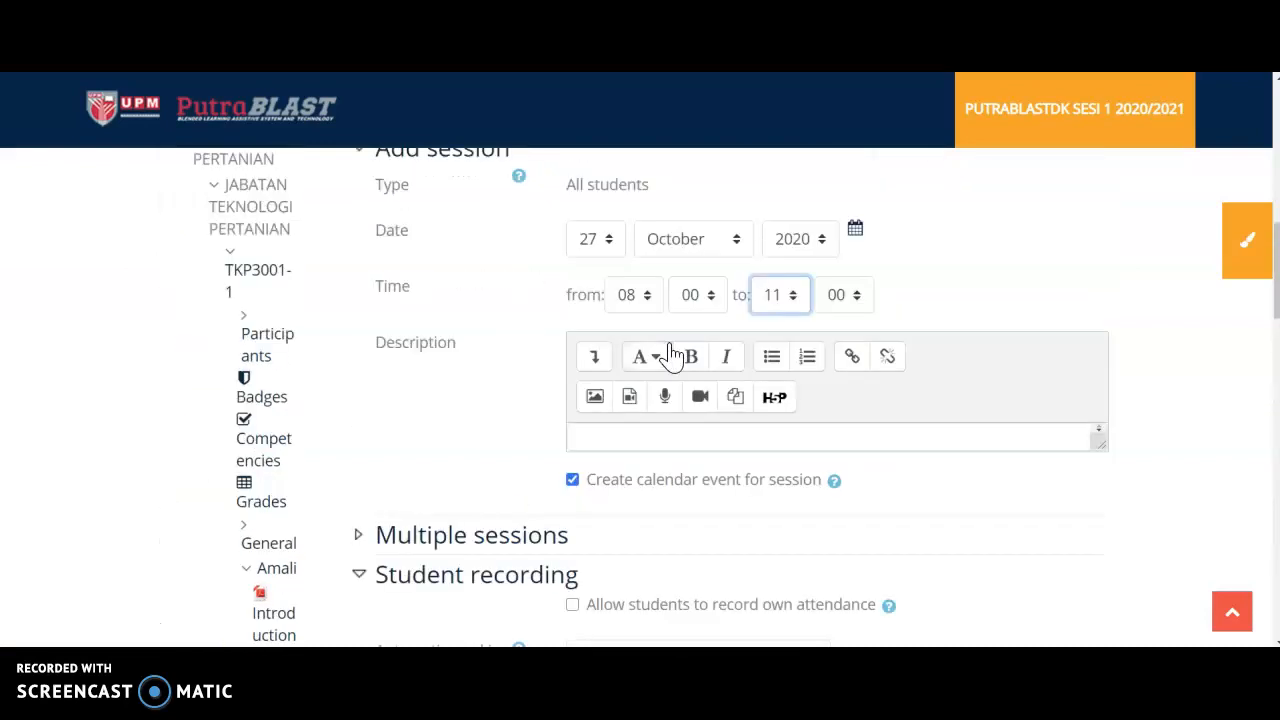
scroll(672, 345, "down", 2)
scroll(680, 355, "down", 2)
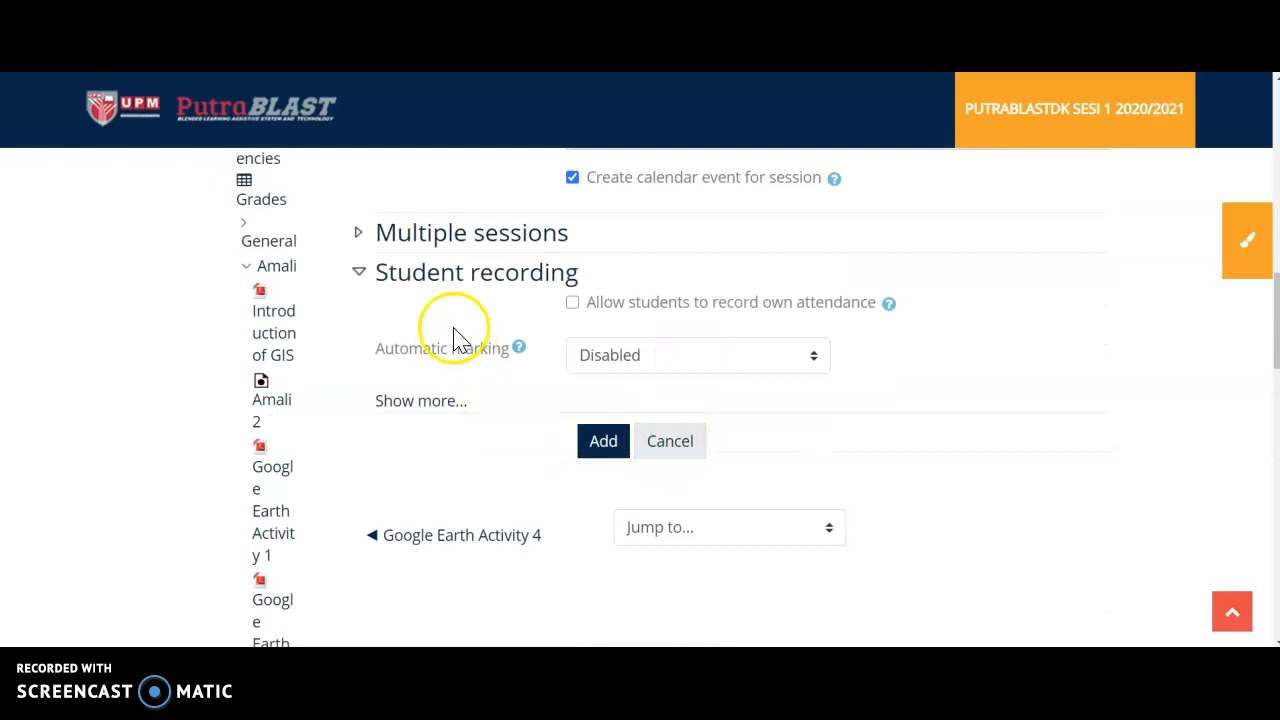
left_click(358, 276)
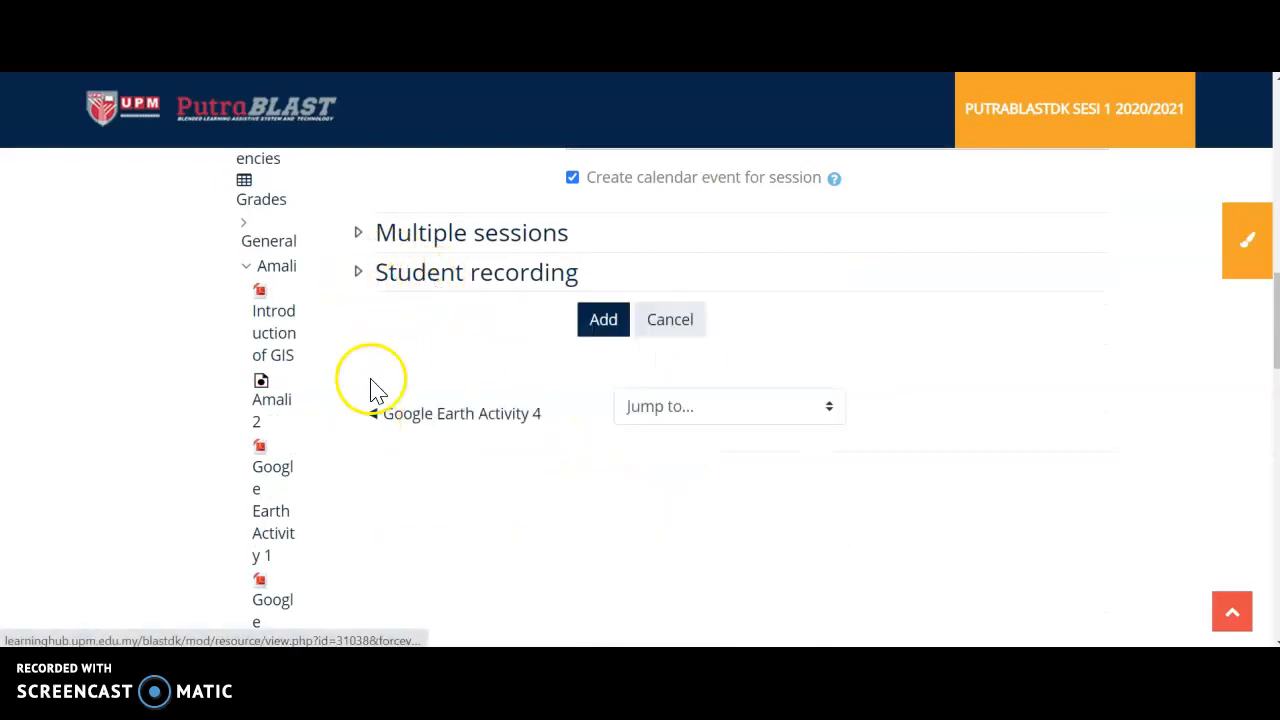
scroll(514, 457, "up", 4)
scroll(517, 466, "up", 5)
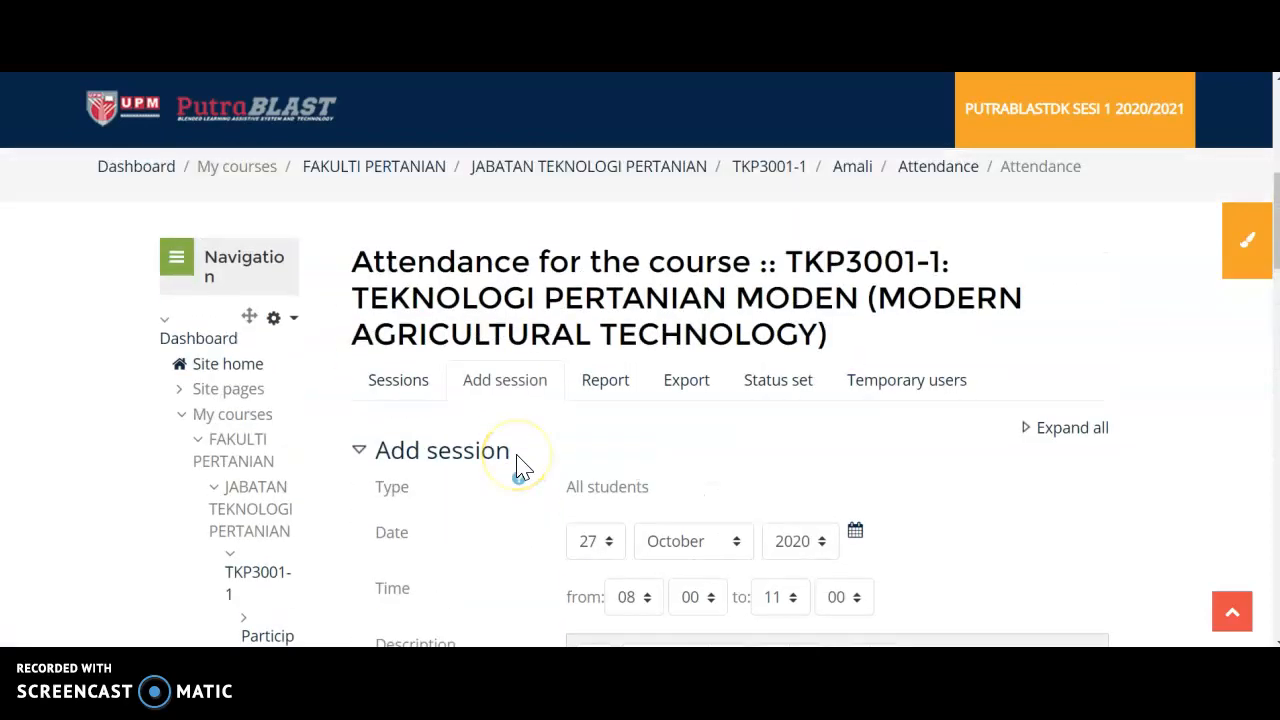
Add the configured session to the attendance activity and check its entry in the session list.
scroll(520, 468, "down", 3)
scroll(520, 460, "down", 15)
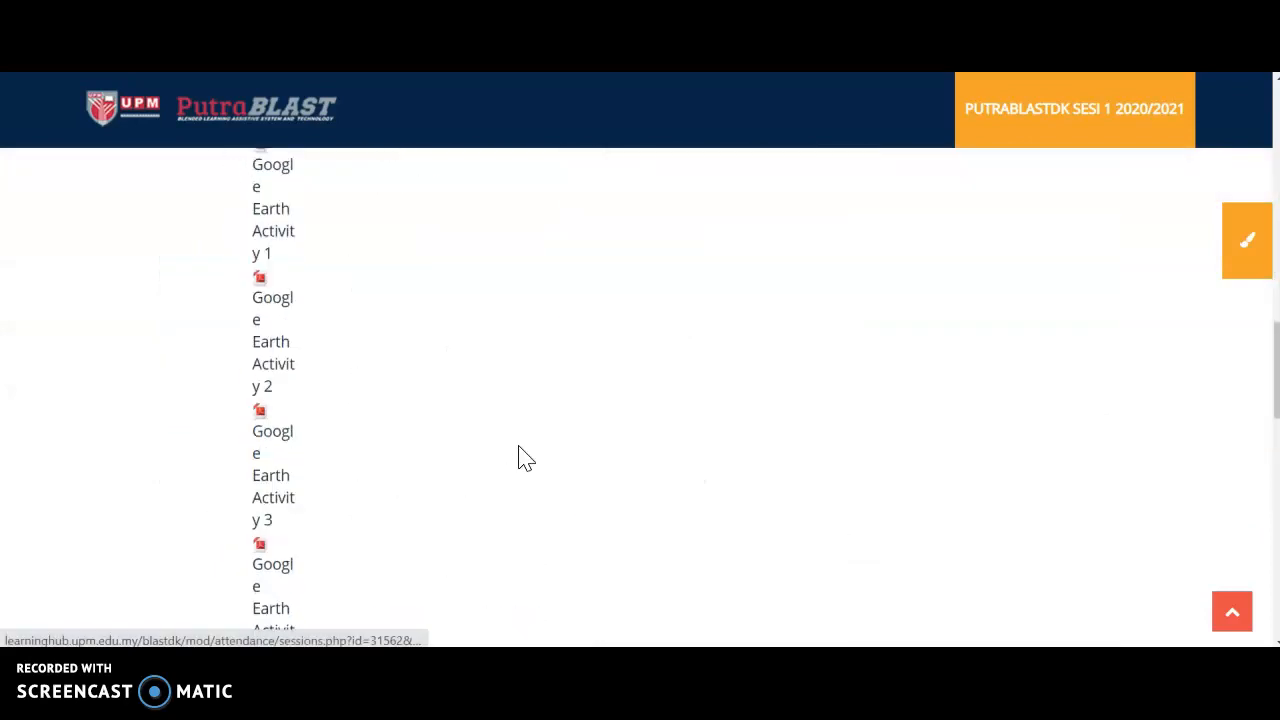
scroll(526, 452, "up", 12)
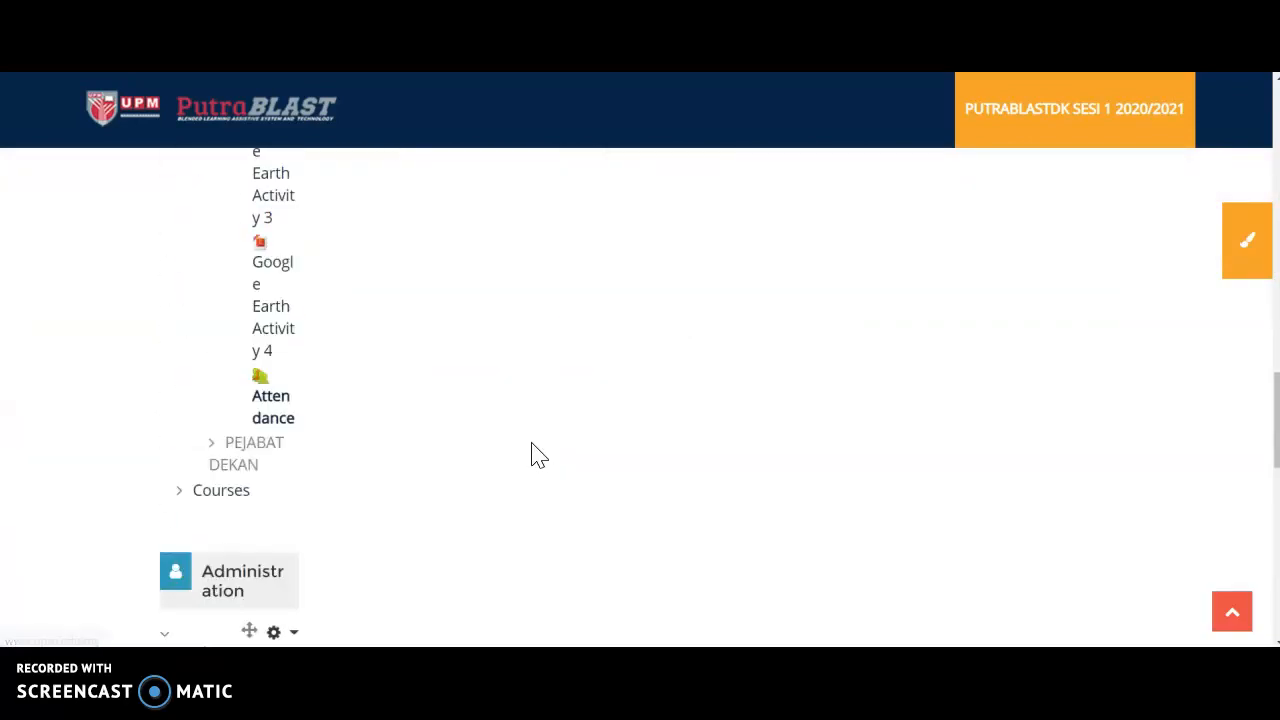
left_click(589, 319)
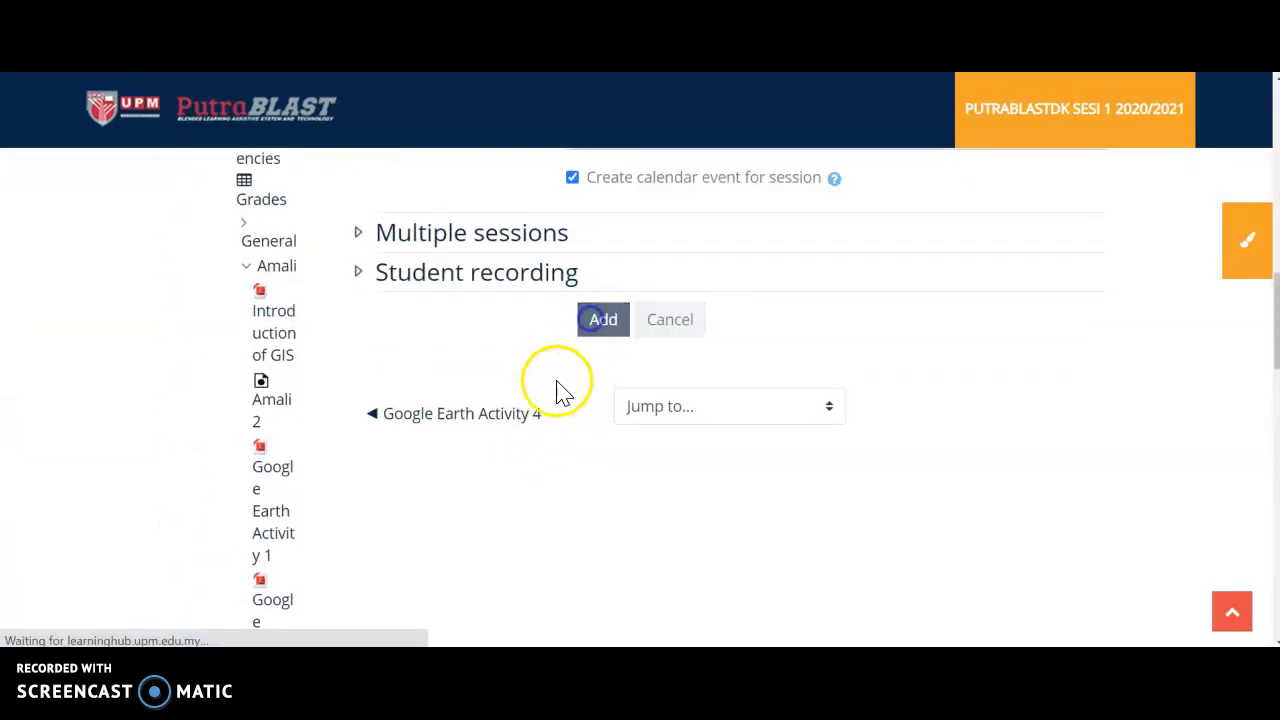
scroll(565, 410, "down", 4)
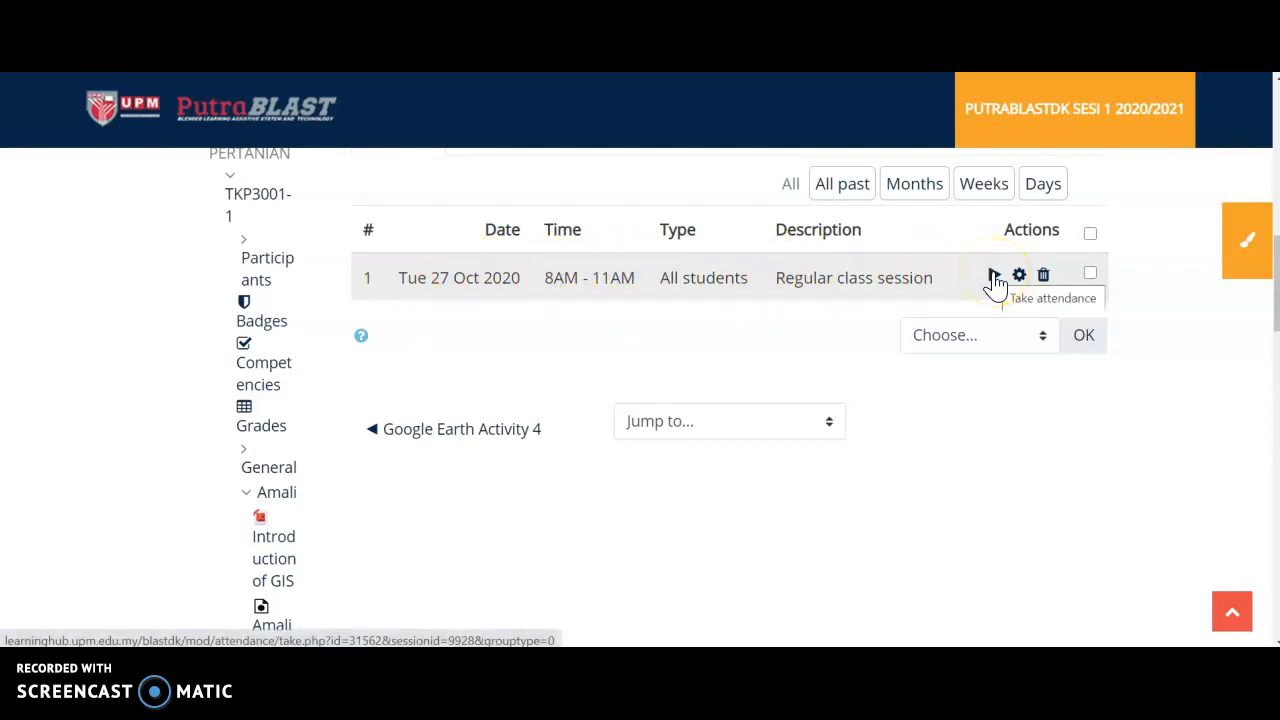
scroll(709, 314, "up", 3)
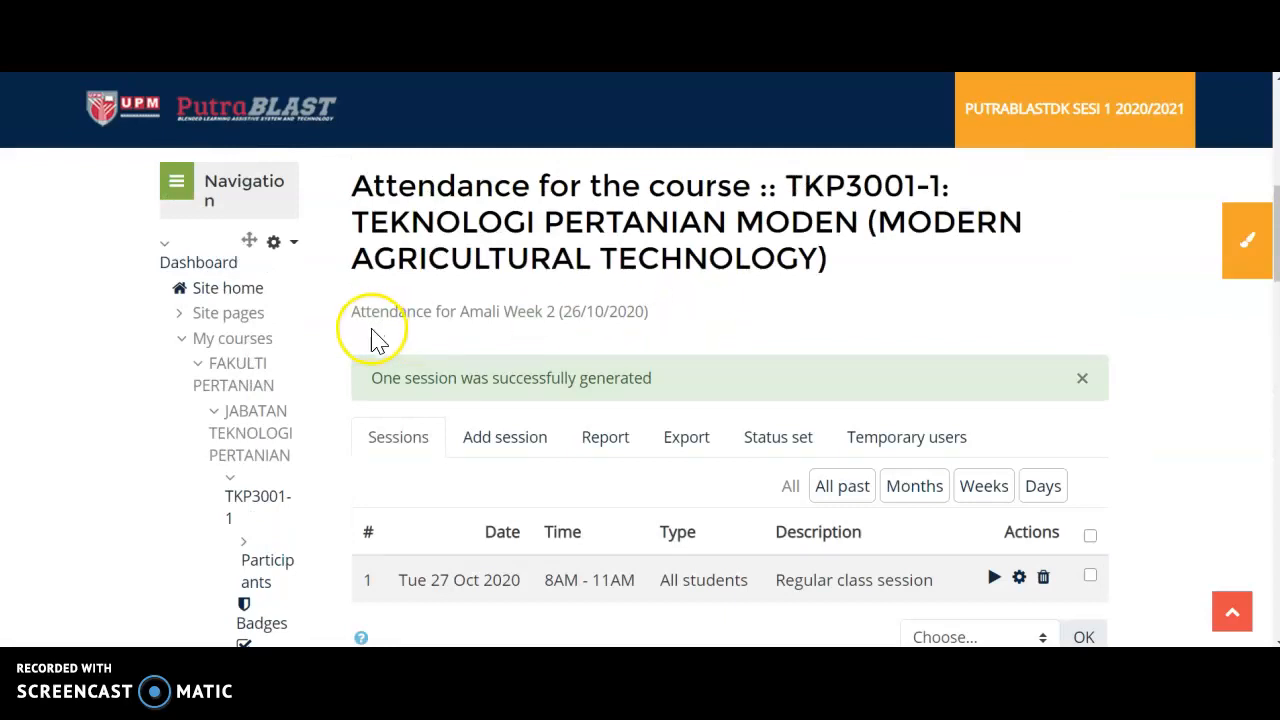
Go to the dashboard, open course PRT2009-24 and open its Attendance activity.
left_click(260, 125)
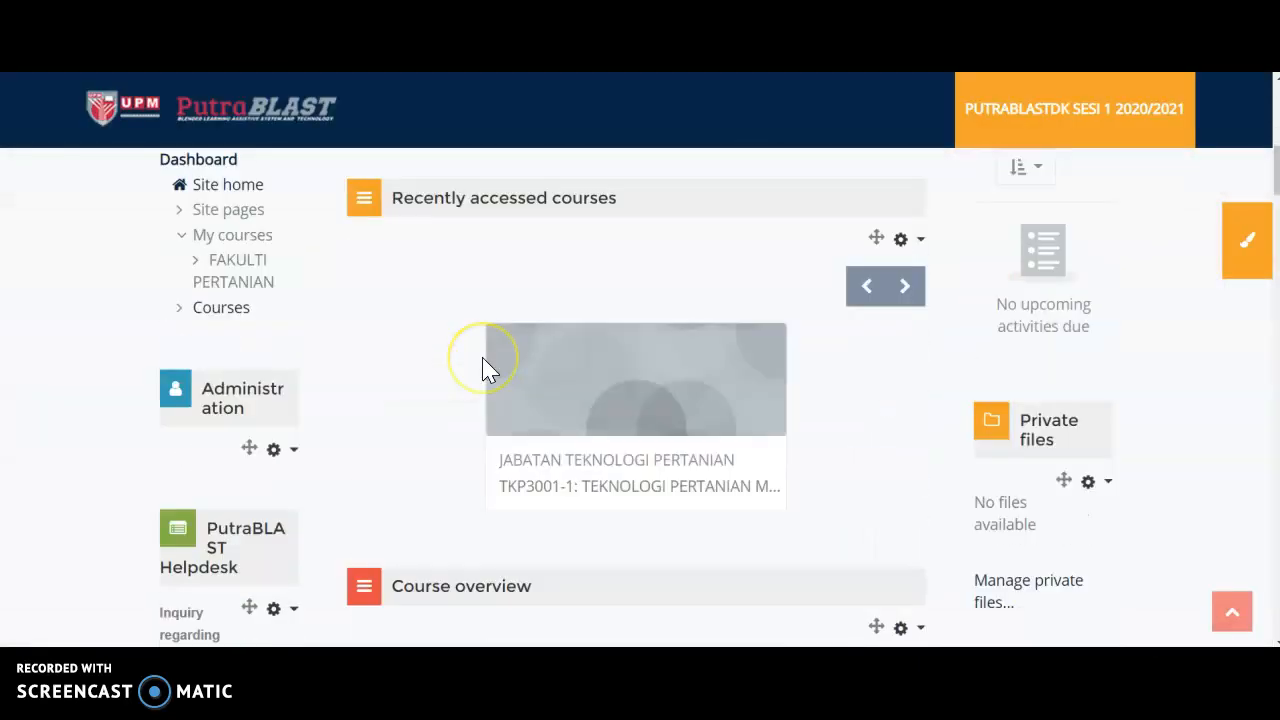
scroll(482, 368, "down", 5)
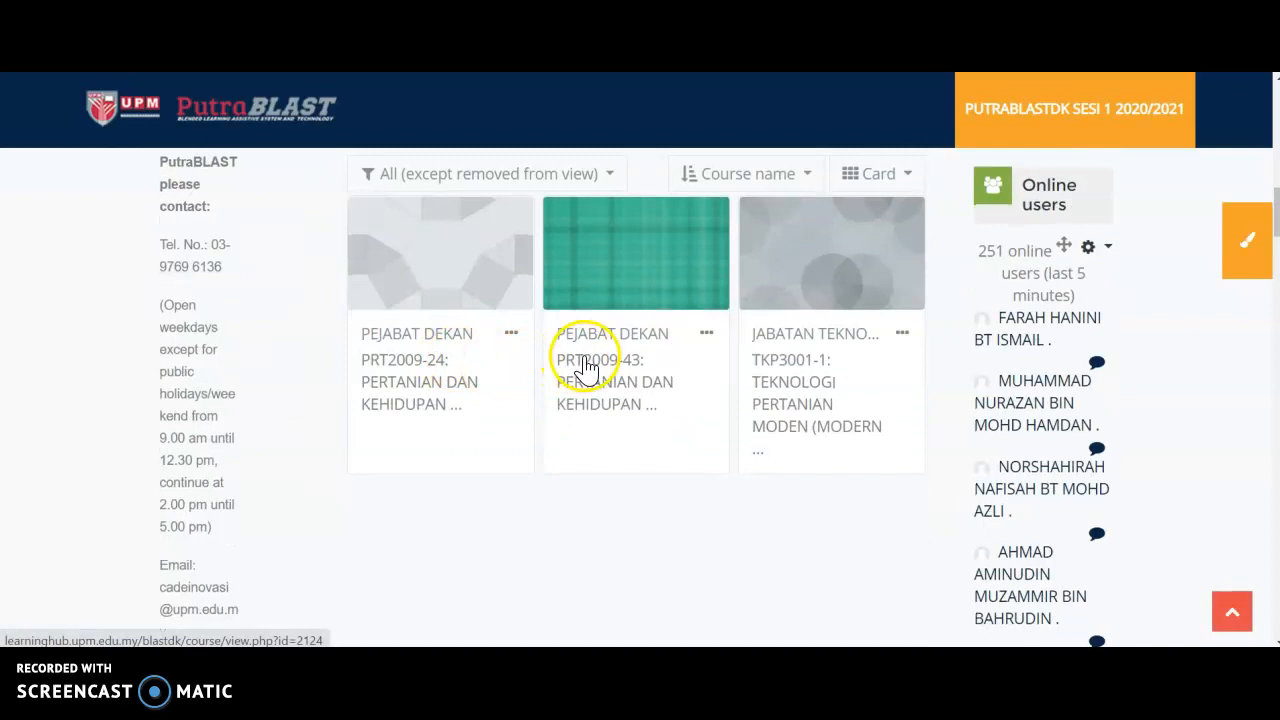
left_click(393, 362)
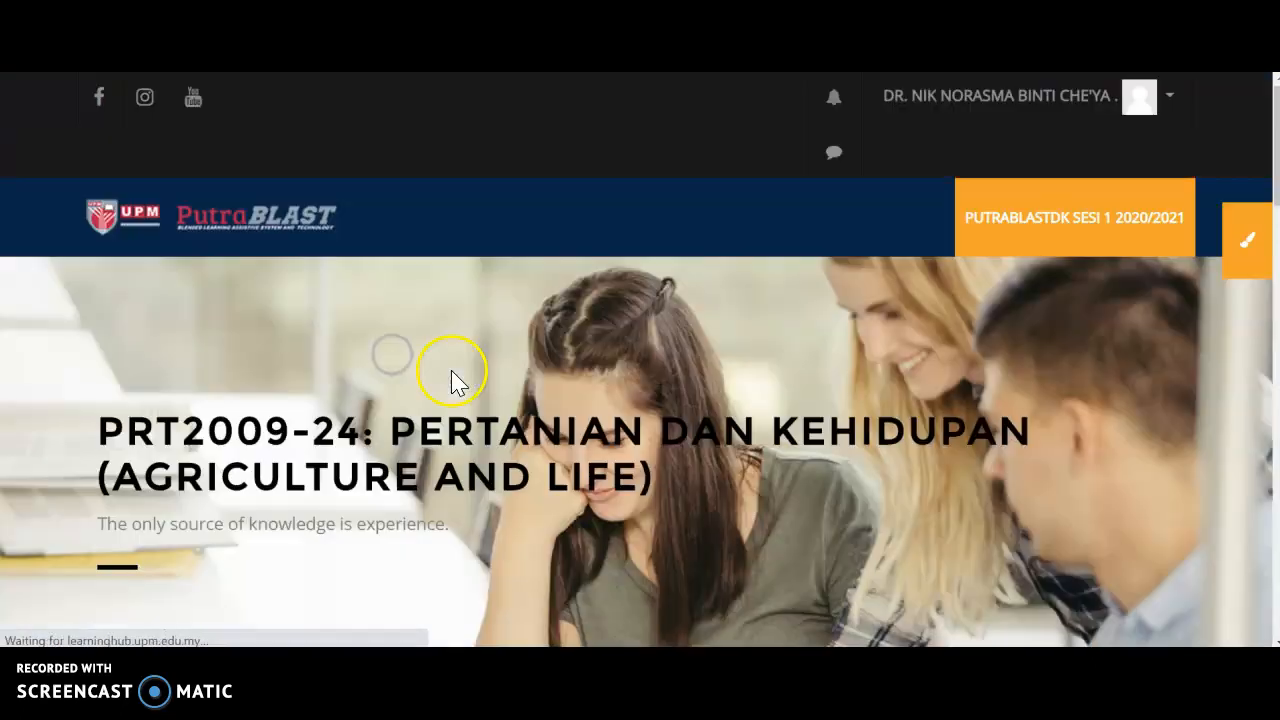
scroll(451, 366, "down", 5)
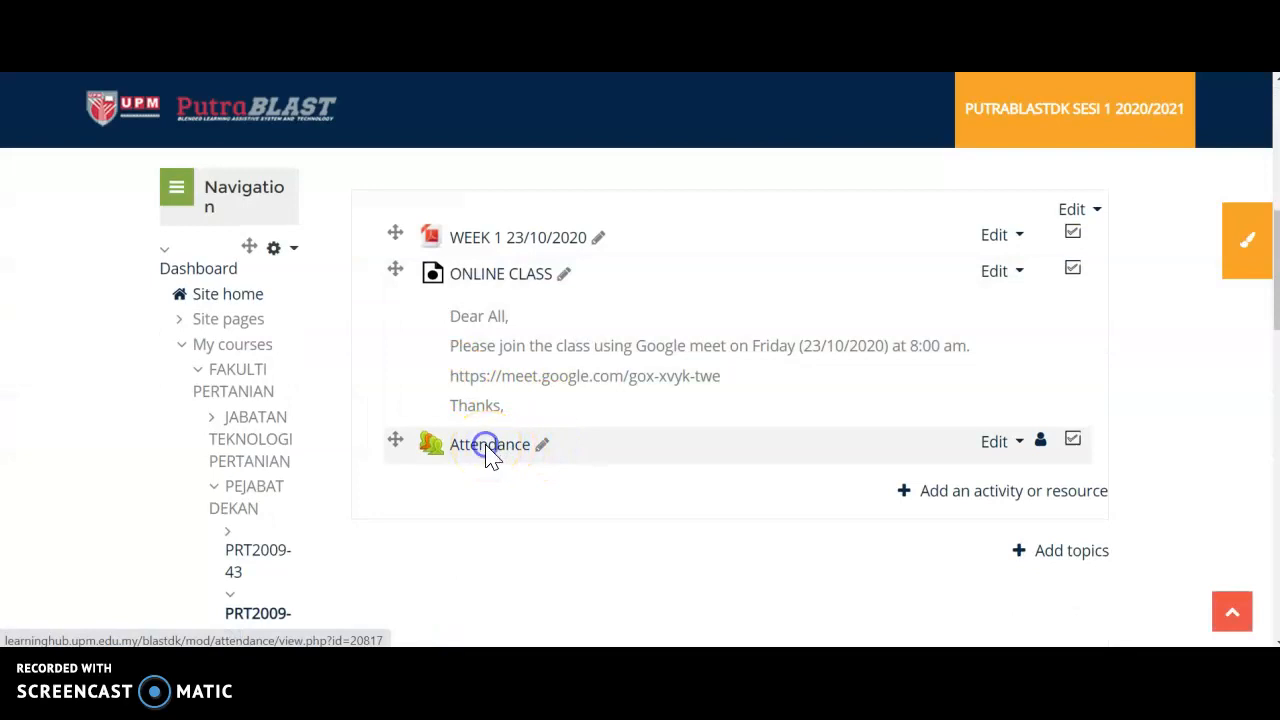
left_click(487, 445)
scroll(487, 455, "down", 5)
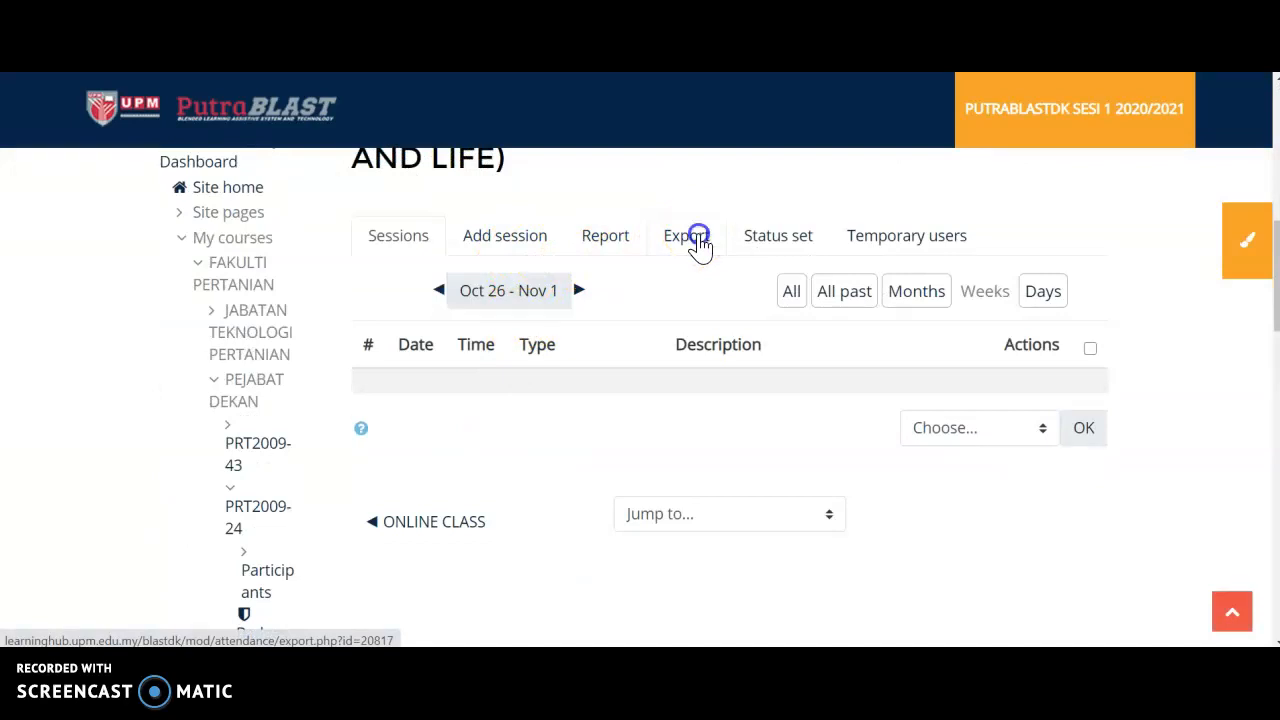
Export the PRT2009-24 attendance of all participants and all sessions in Excel format.
left_click(698, 237)
scroll(700, 248, "down", 10)
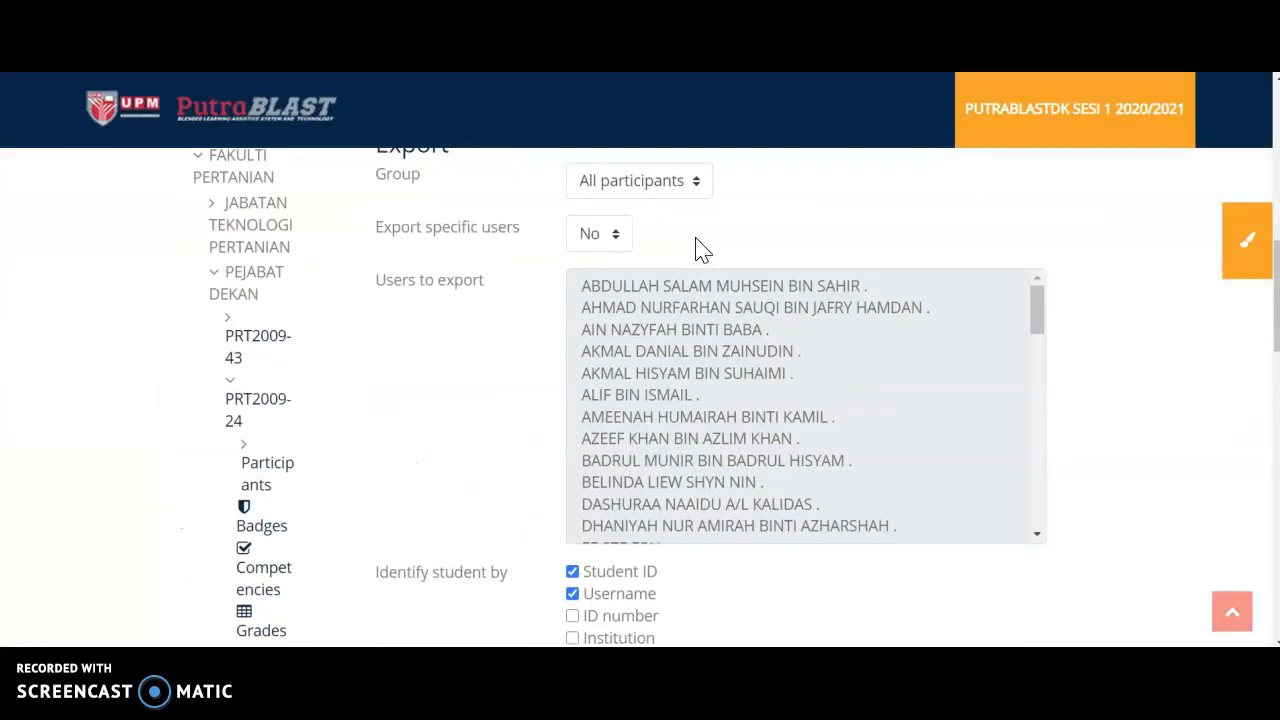
scroll(700, 249, "down", 12)
scroll(720, 300, "down", 3)
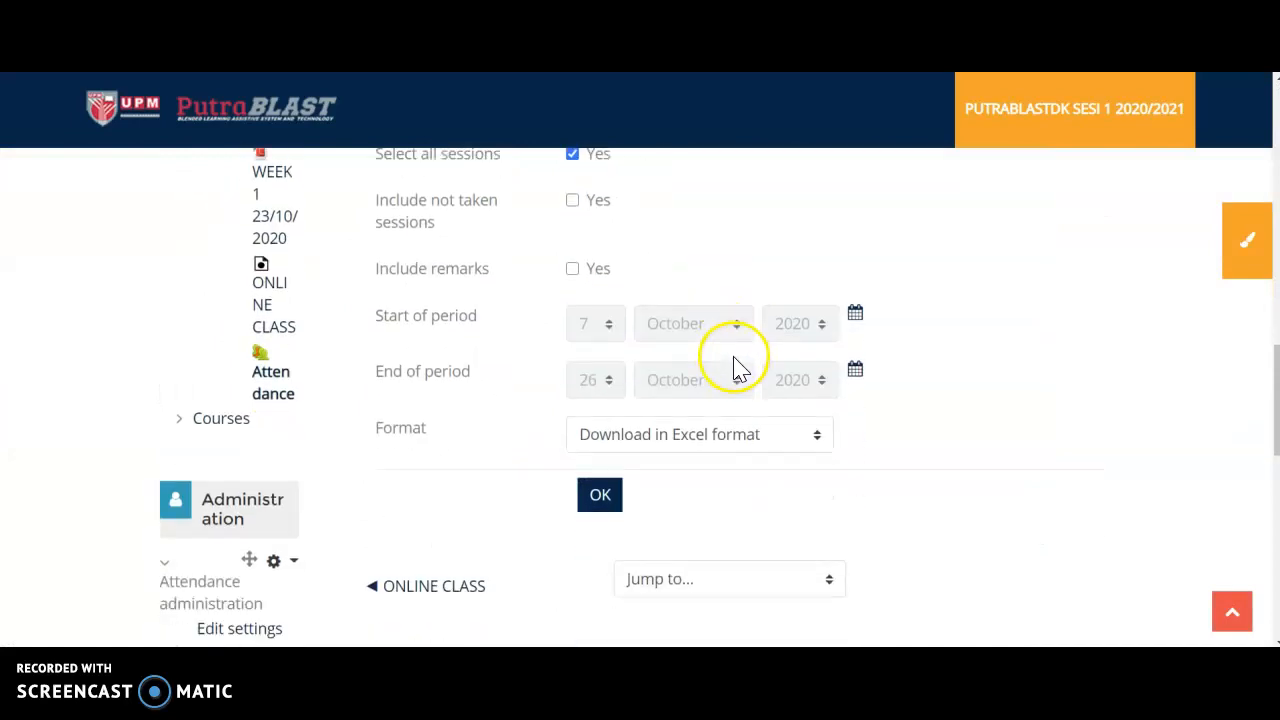
scroll(740, 365, "down", 3)
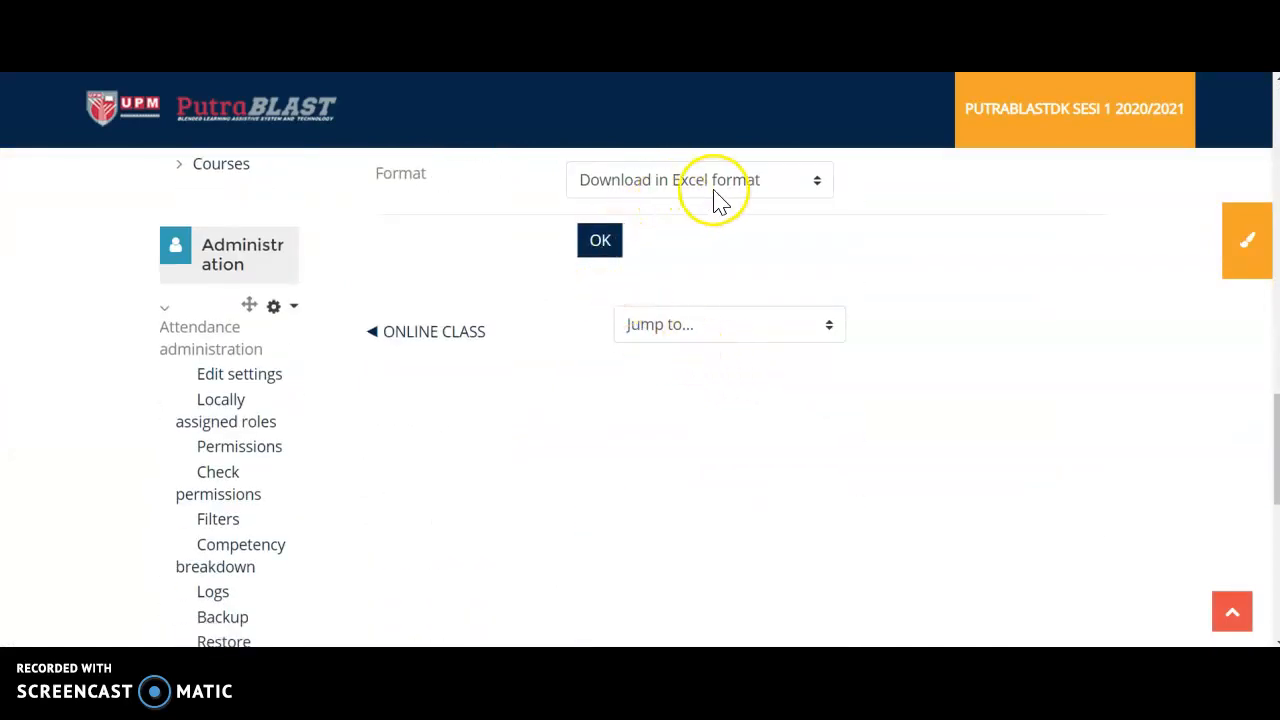
left_click(601, 245)
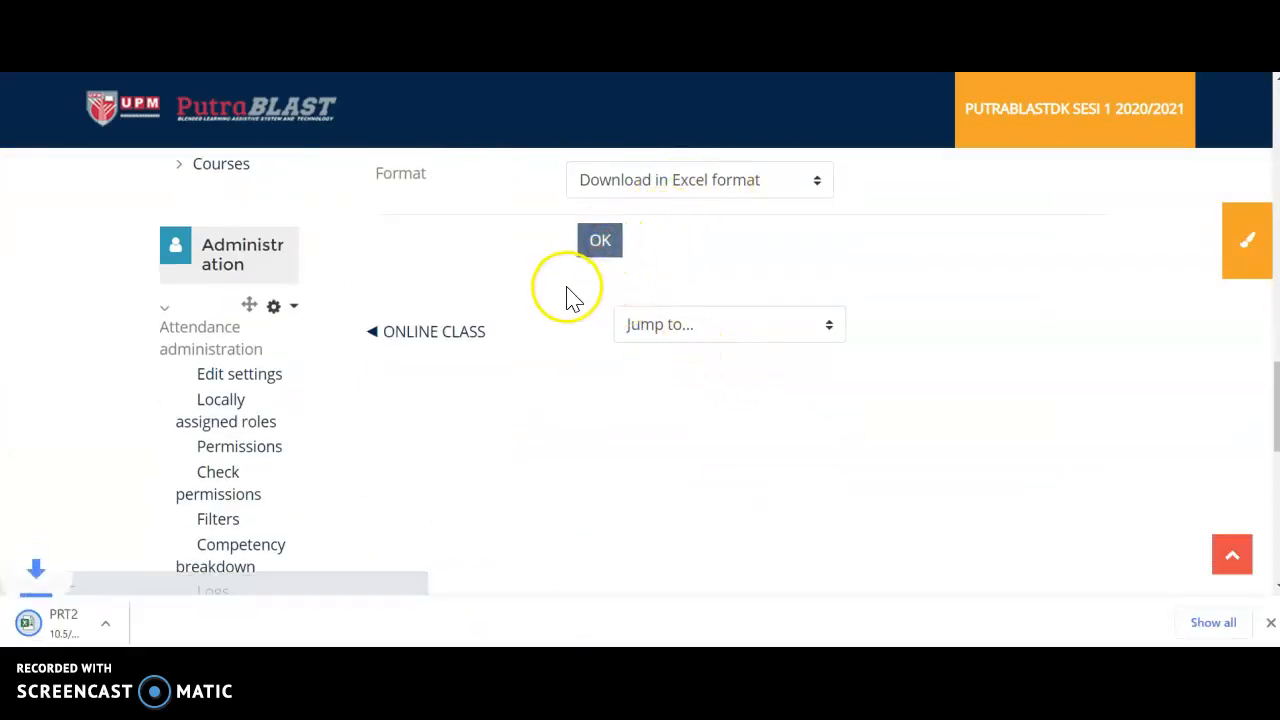
Open the downloaded attendance workbook in Excel and widen the First name column to fit its contents.
left_click(66, 622)
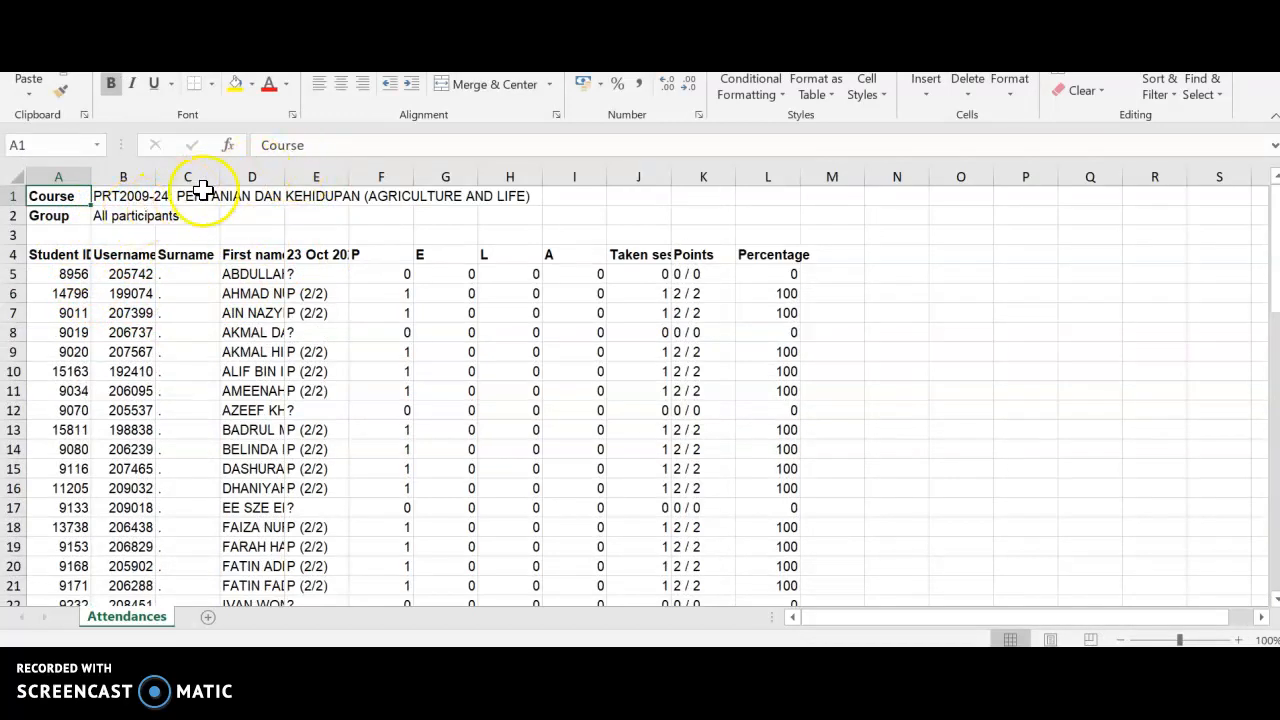
double_click(283, 174)
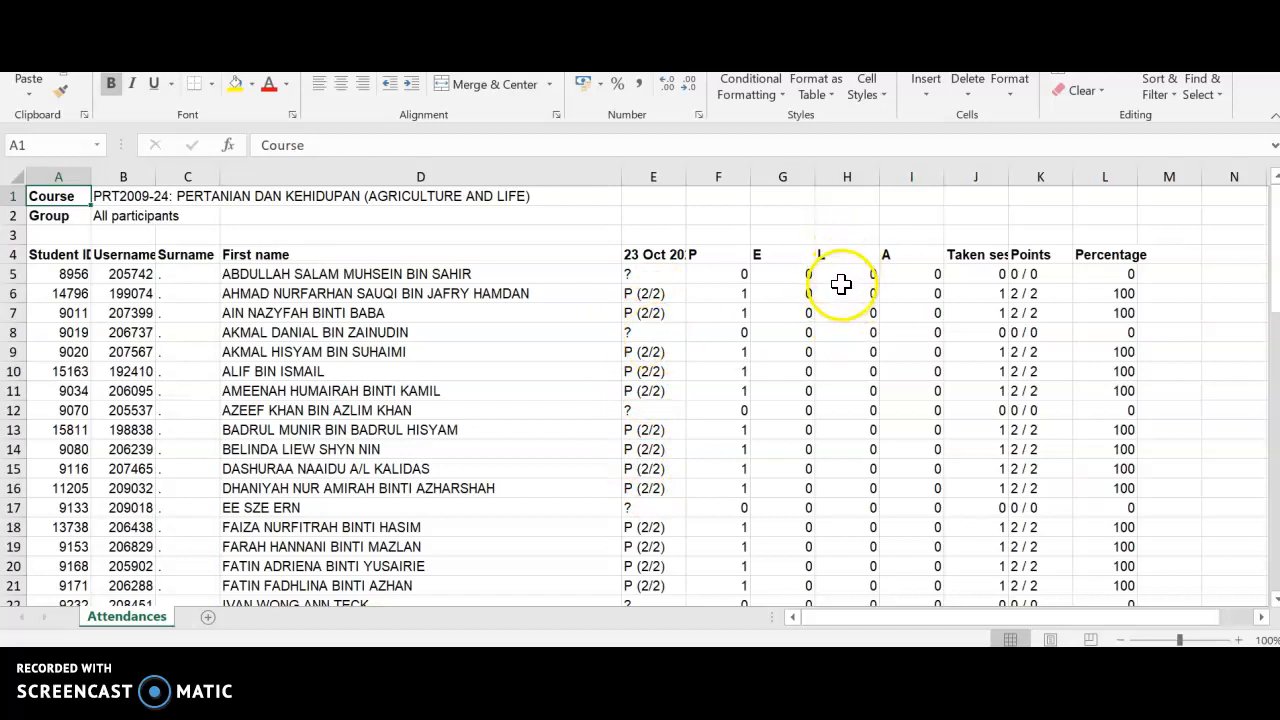
Read through the exported attendance list from the first student to the last.
scroll(840, 285, "down", 4)
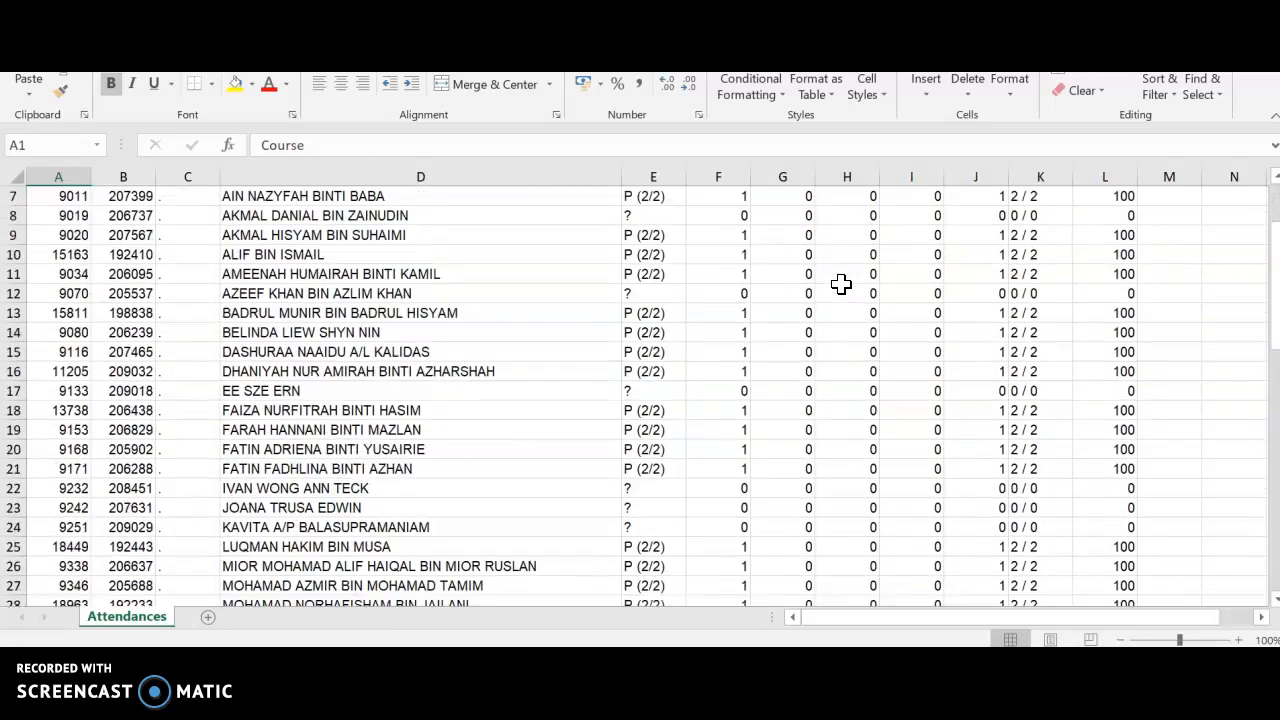
scroll(672, 317, "down", 5)
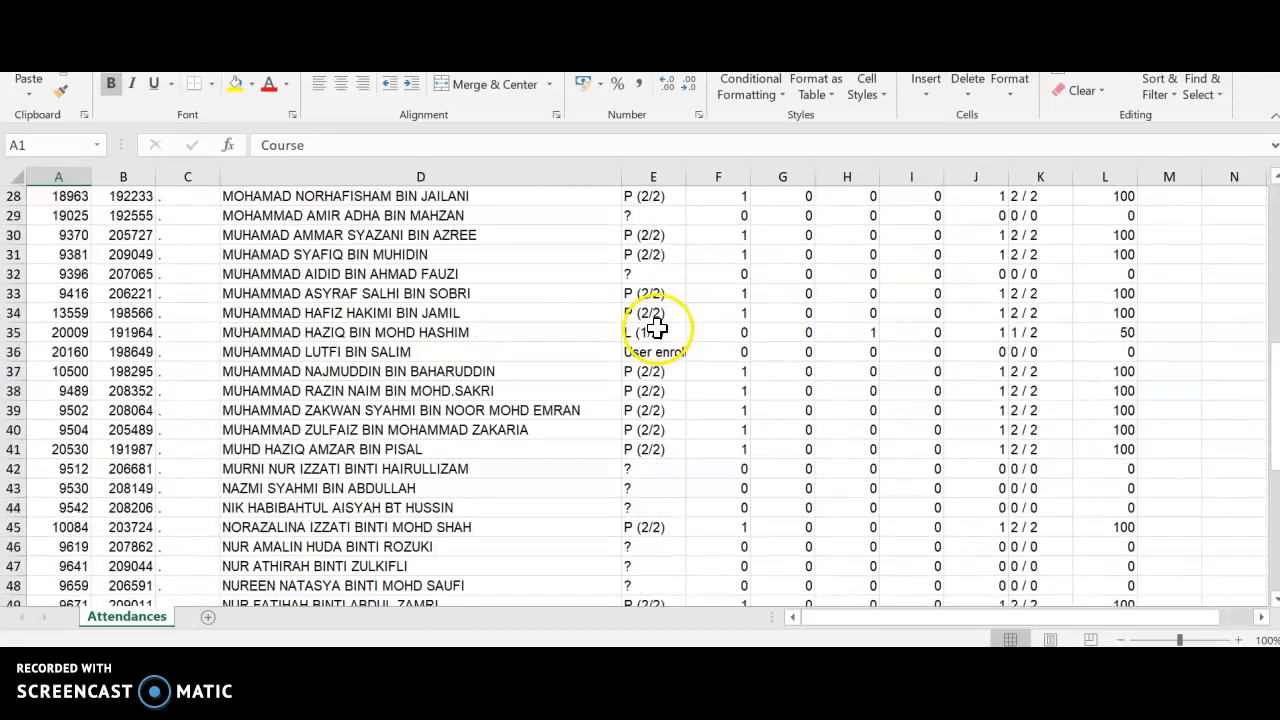
scroll(642, 322, "down", 3)
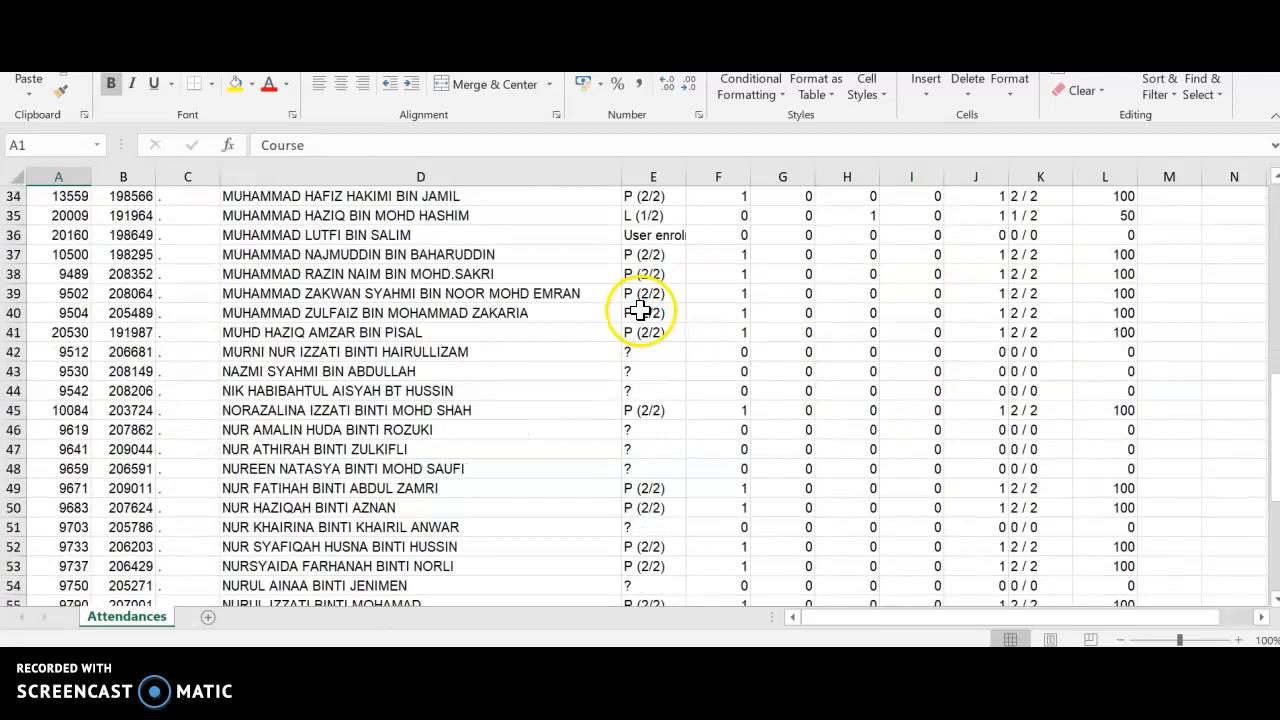
scroll(638, 312, "down", 4)
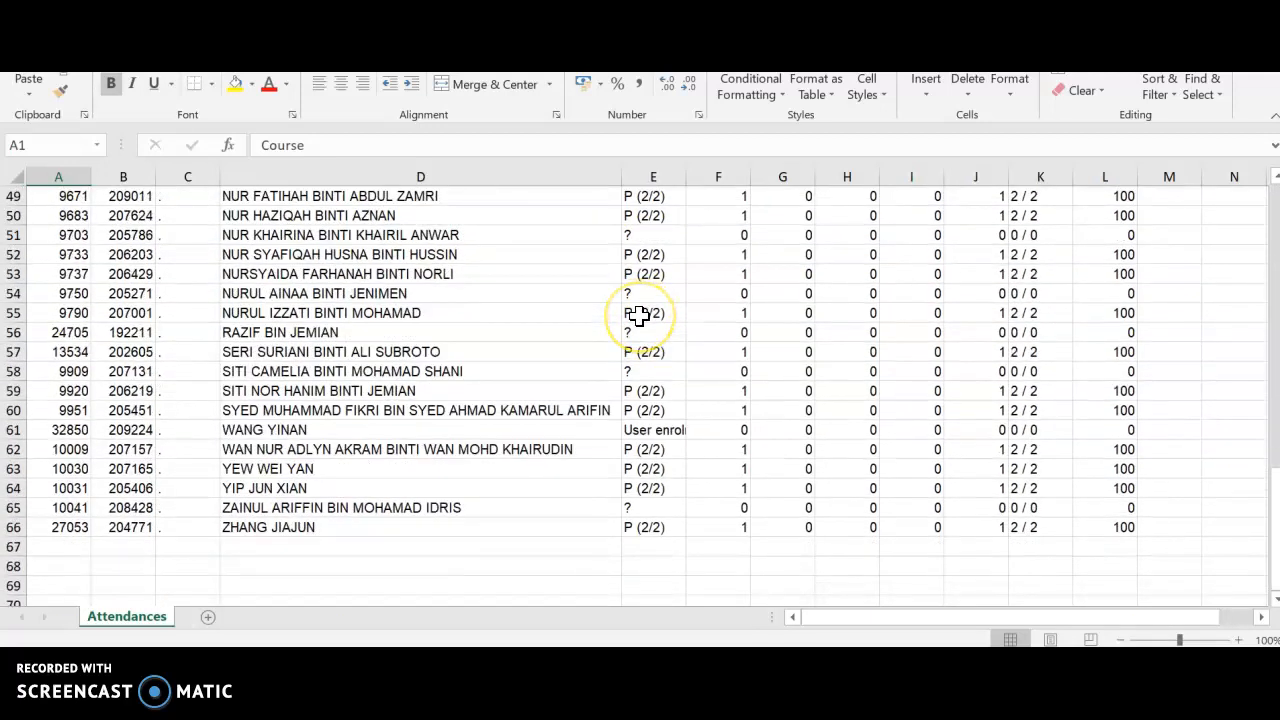
scroll(638, 316, "up", 16)
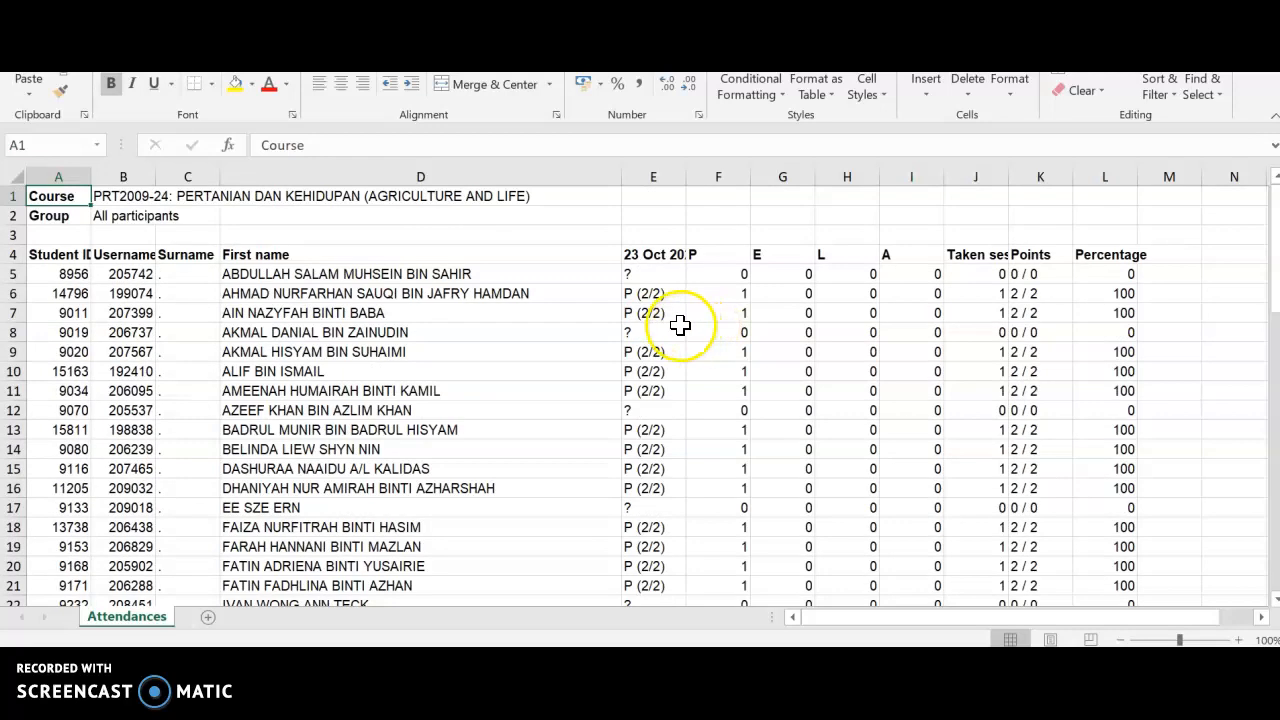
Examine the students marked "?" in the 23 Oct 2020 column of the attendance sheet.
left_click(656, 330)
left_click(633, 411)
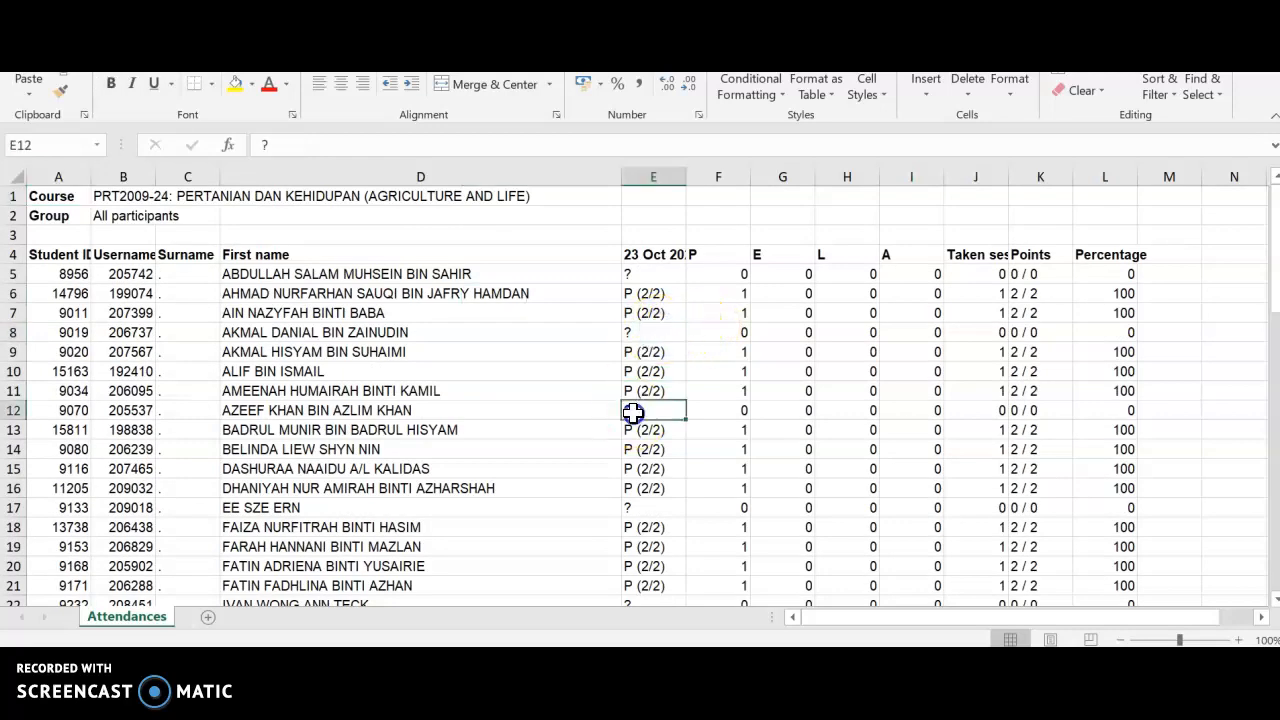
scroll(656, 420, "down", 2)
left_click(651, 388)
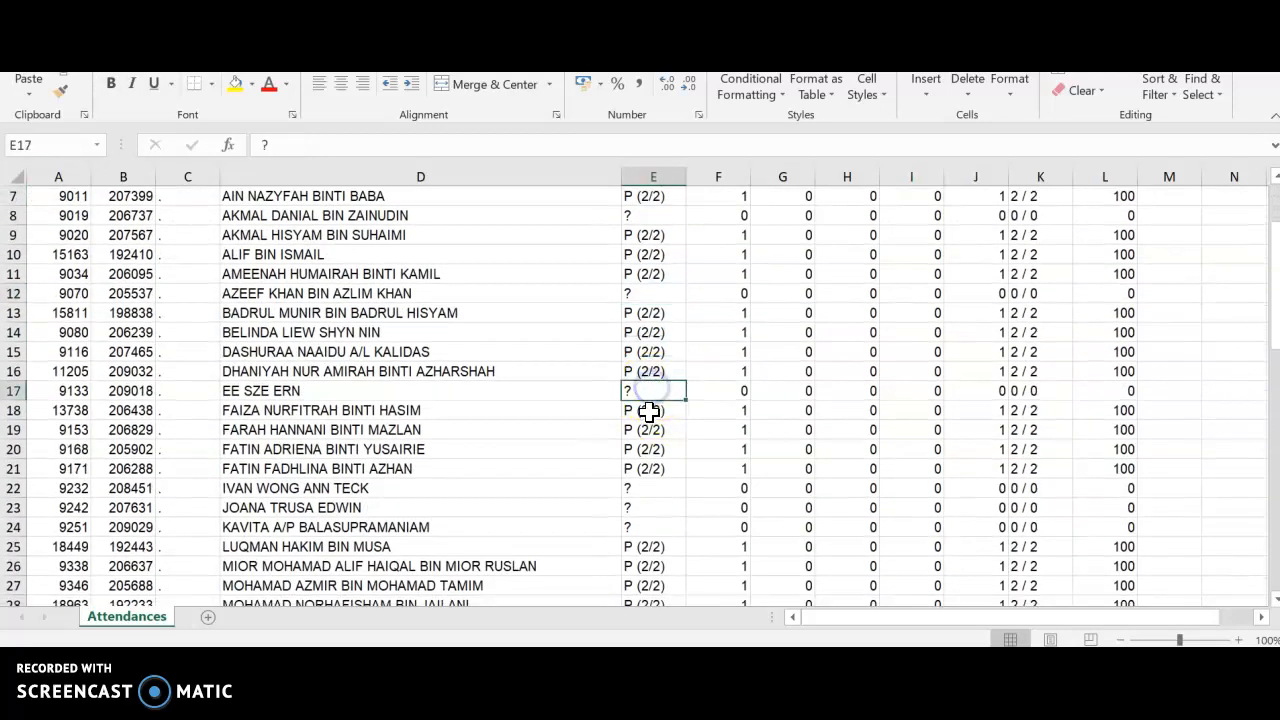
scroll(649, 411, "down", 2)
left_click(653, 375)
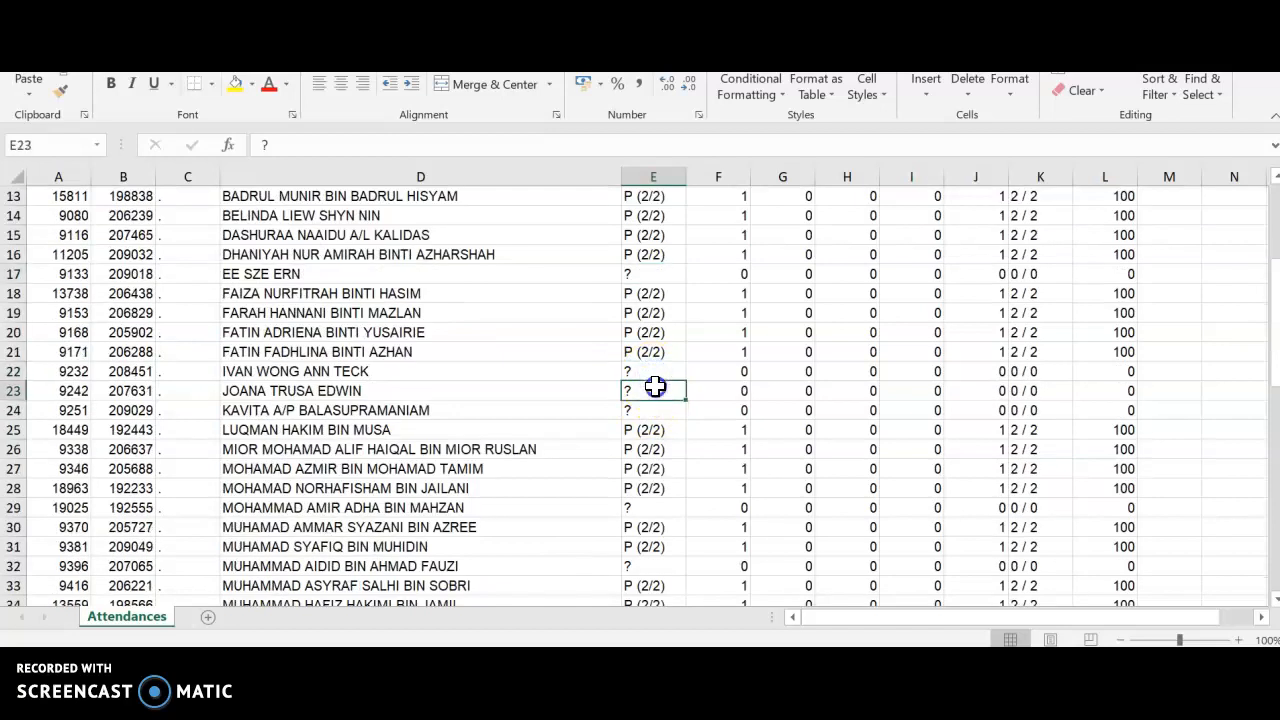
scroll(656, 379, "down", 2)
left_click(657, 449)
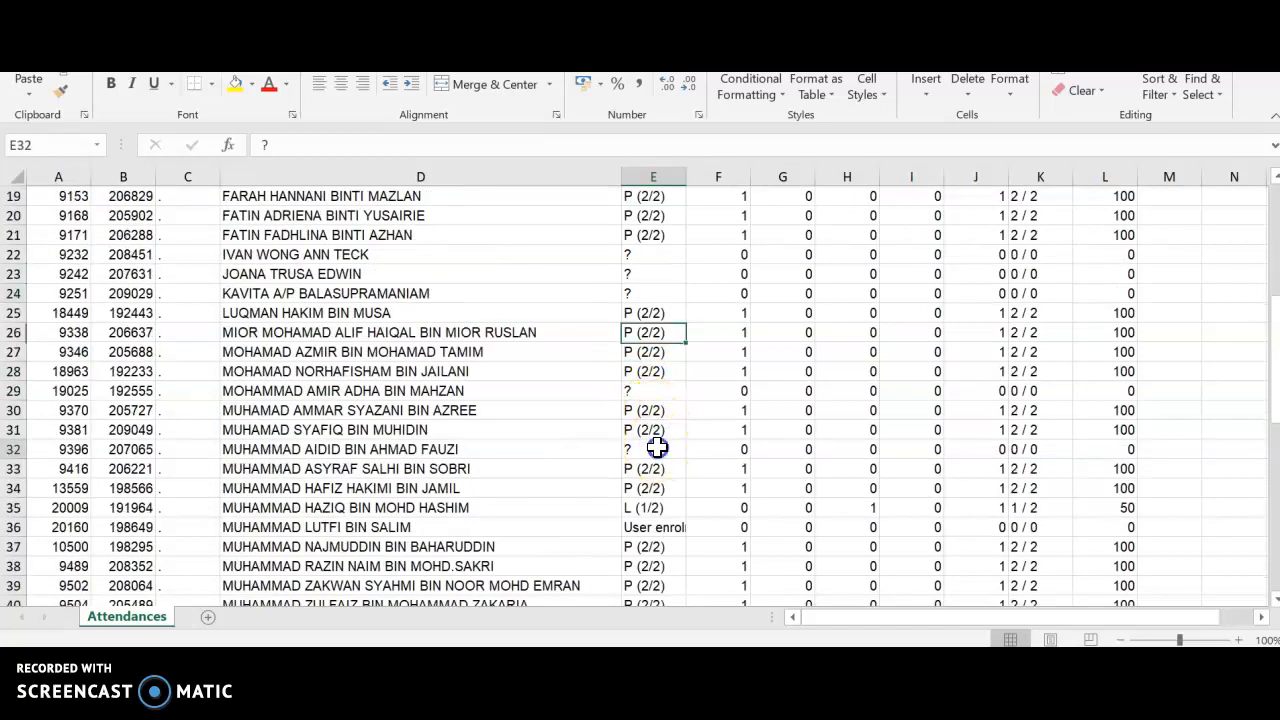
left_click(661, 391)
scroll(661, 391, "down", 4)
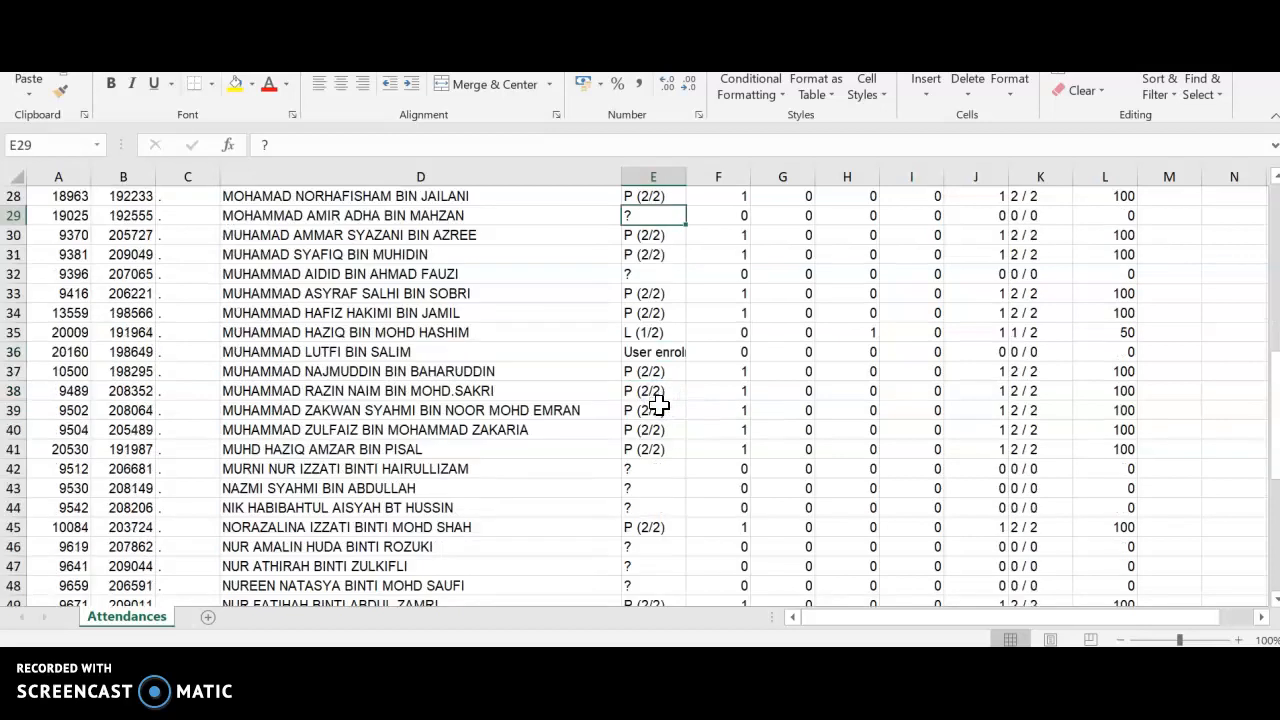
left_click(655, 416)
left_click(657, 446)
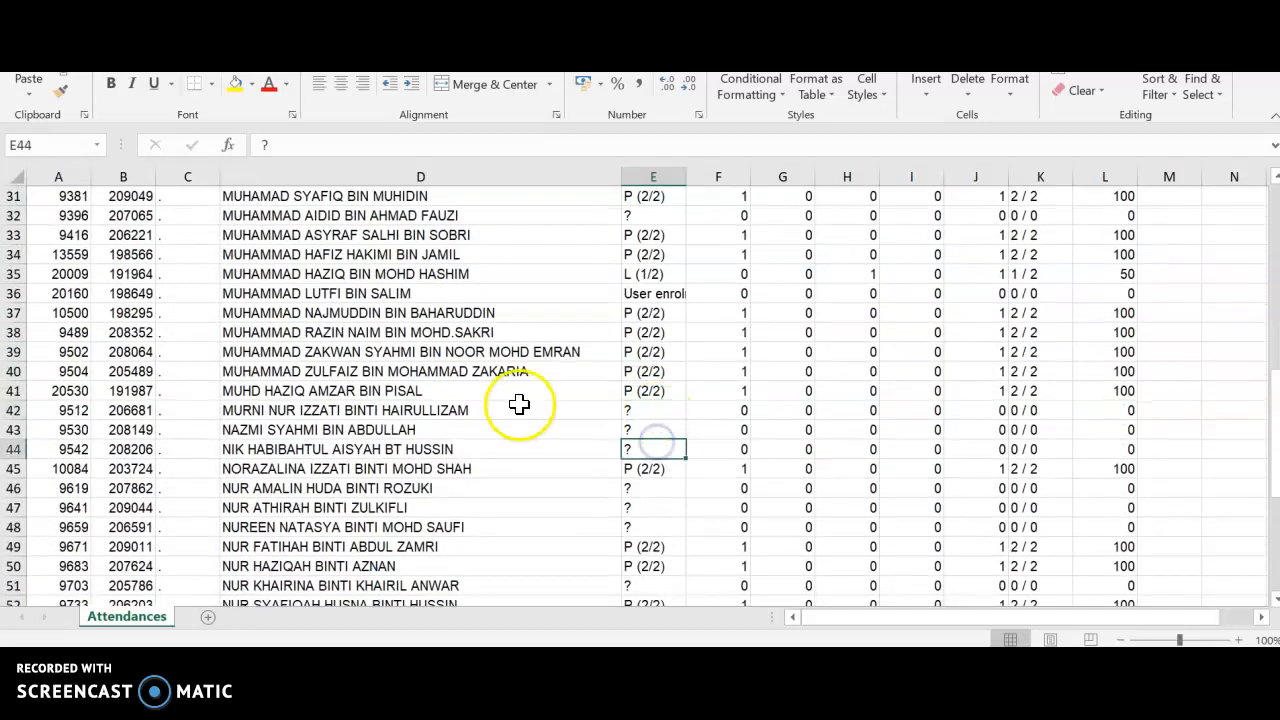
scroll(519, 404, "down", 5)
scroll(518, 406, "down", 2)
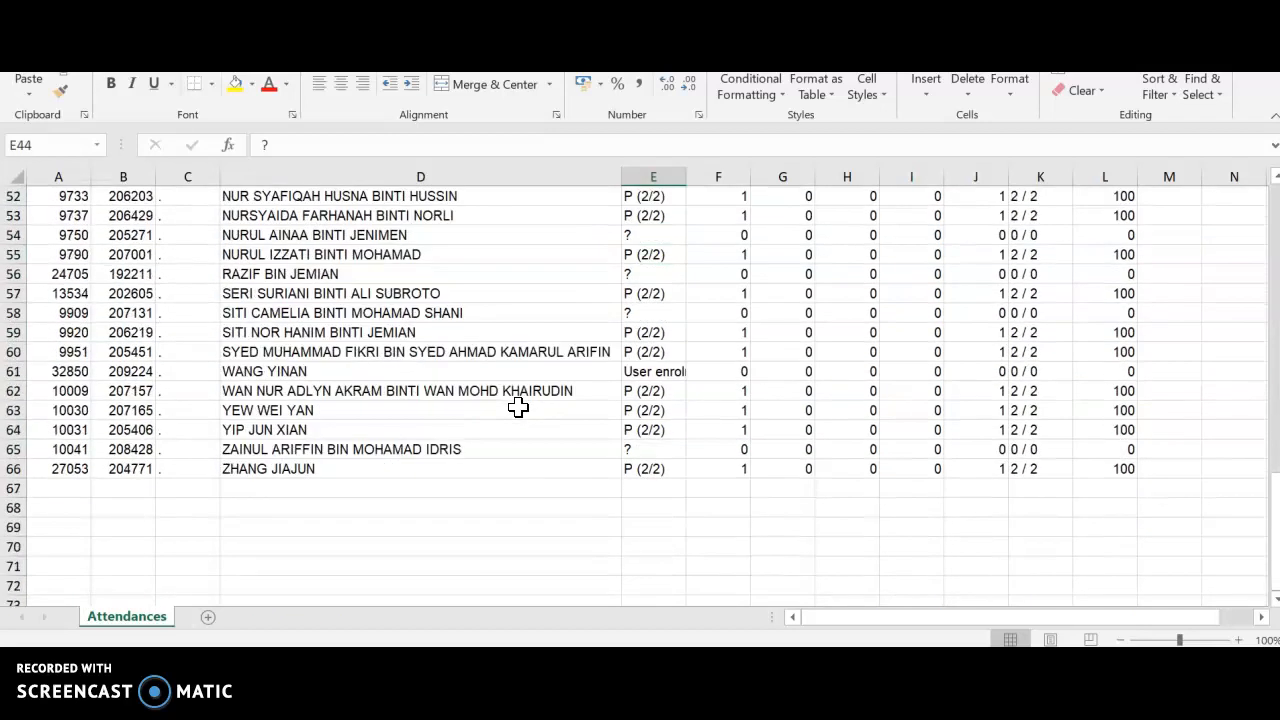
scroll(518, 406, "up", 17)
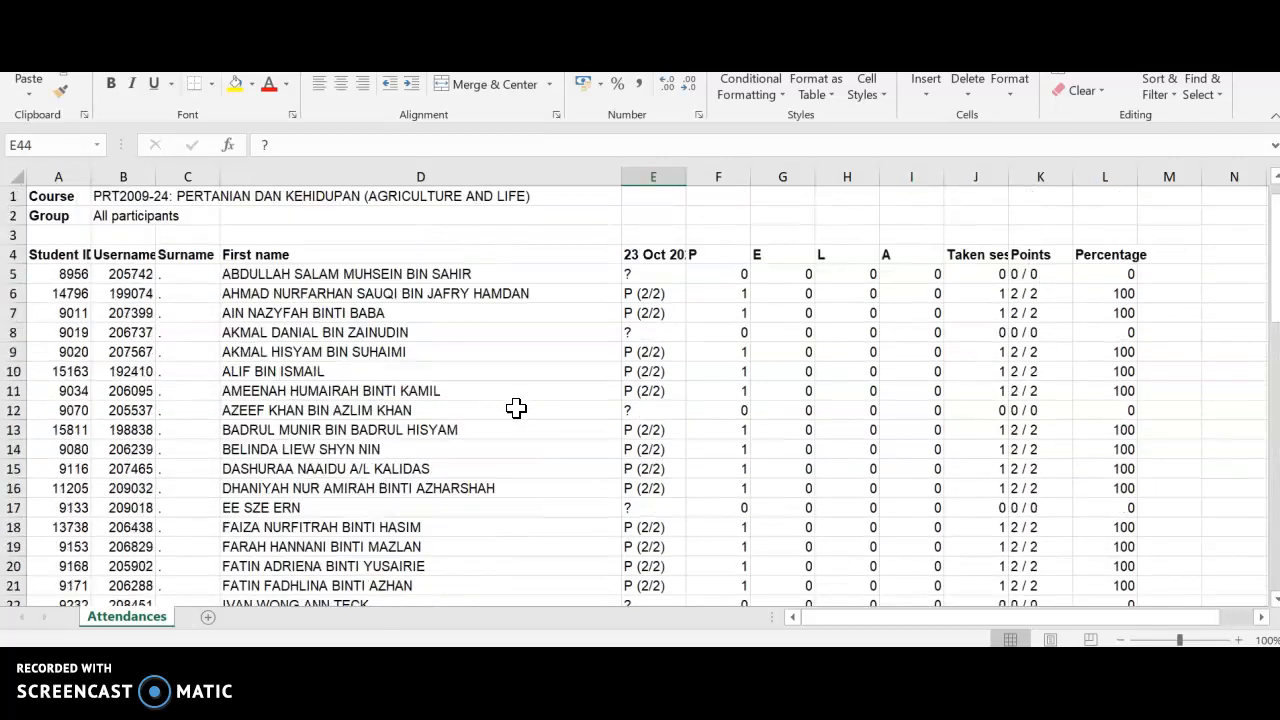
Switch back to the browser and open the PRT2009-24 course page from the attendance export page.
key("alt+Tab")
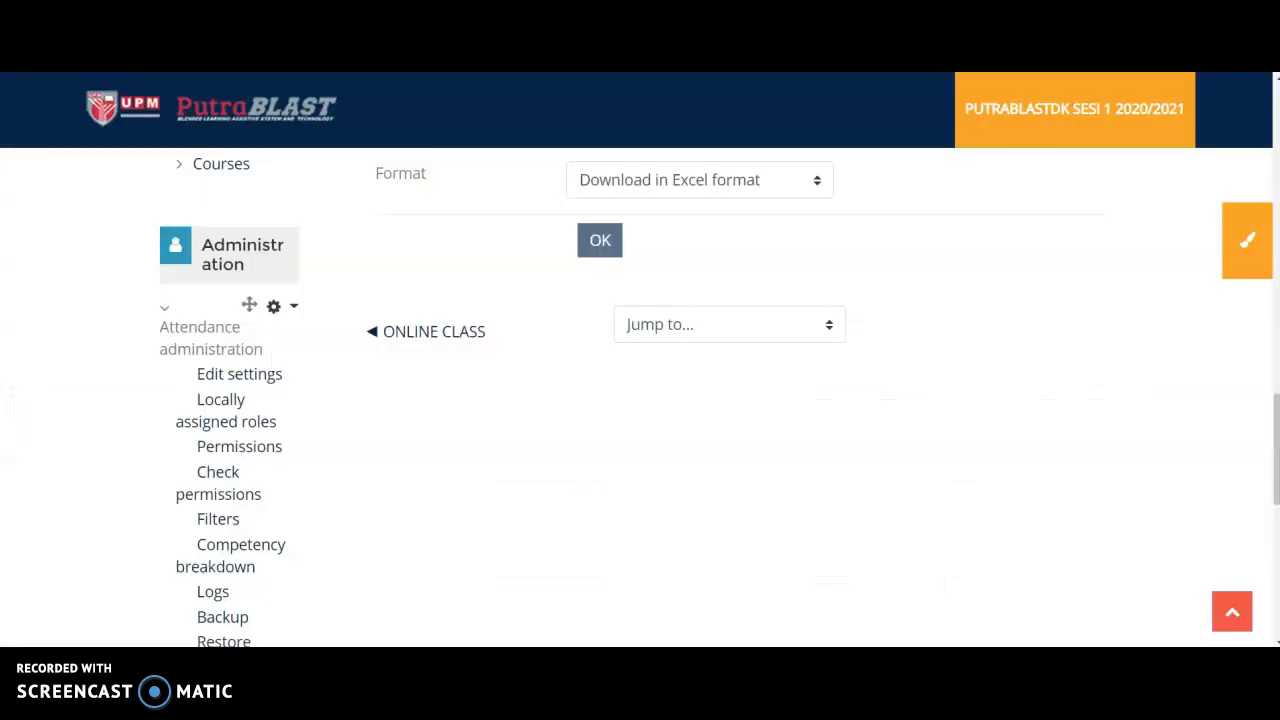
scroll(660, 385, "up", 3)
scroll(557, 400, "up", 10)
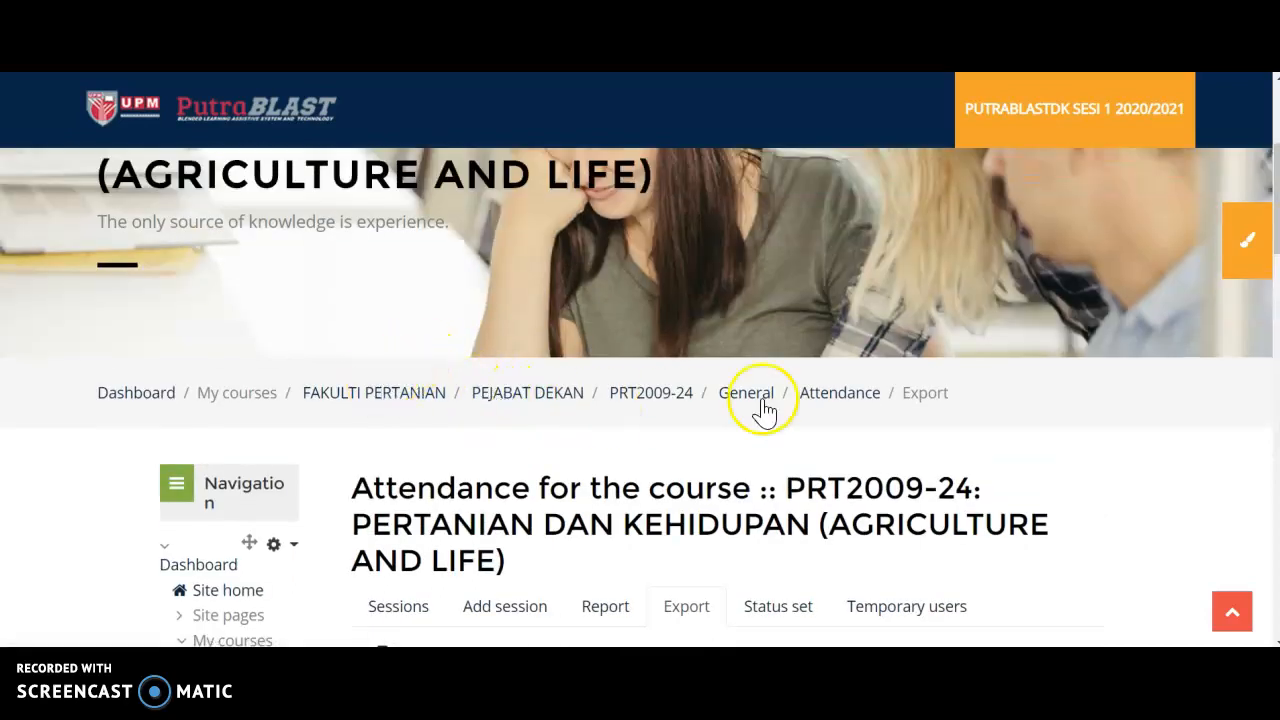
left_click(666, 400)
scroll(660, 410, "down", 10)
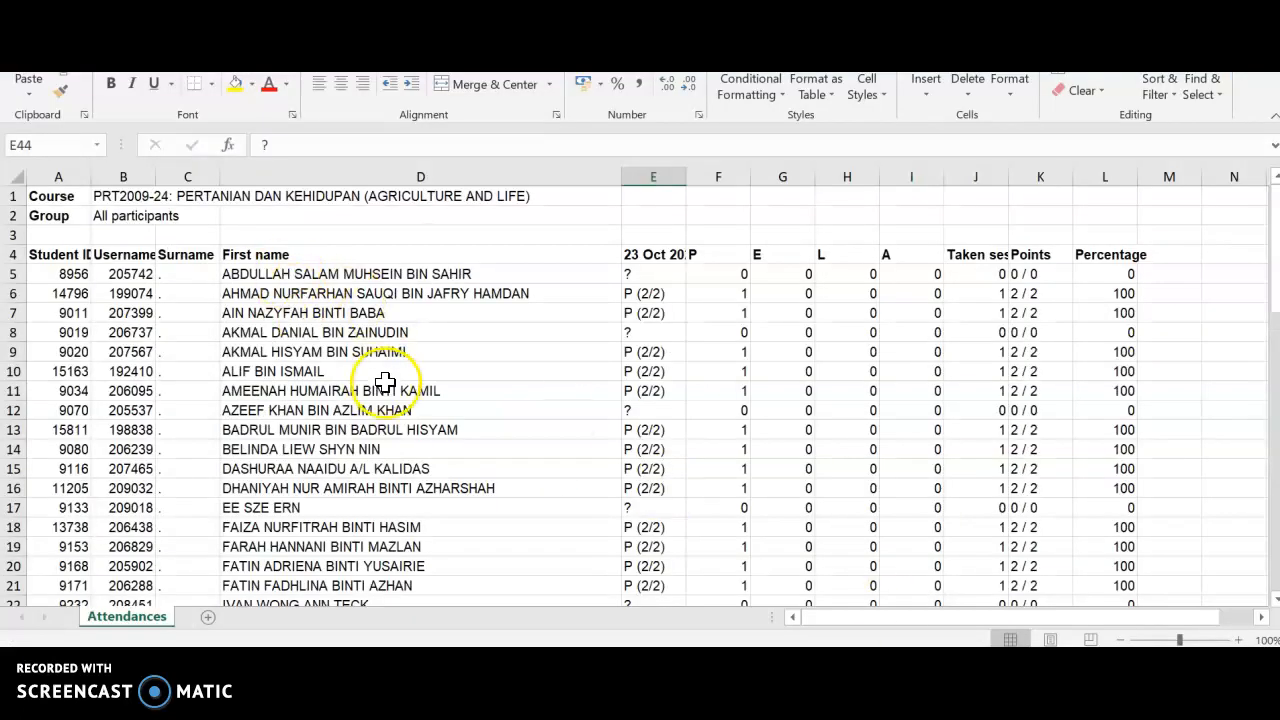
Return to the exported Excel workbook and review the attendance list once more.
scroll(390, 390, "down", 2)
scroll(393, 392, "down", 1)
scroll(394, 391, "up", 2)
scroll(394, 391, "down", 3)
scroll(395, 391, "up", 3)
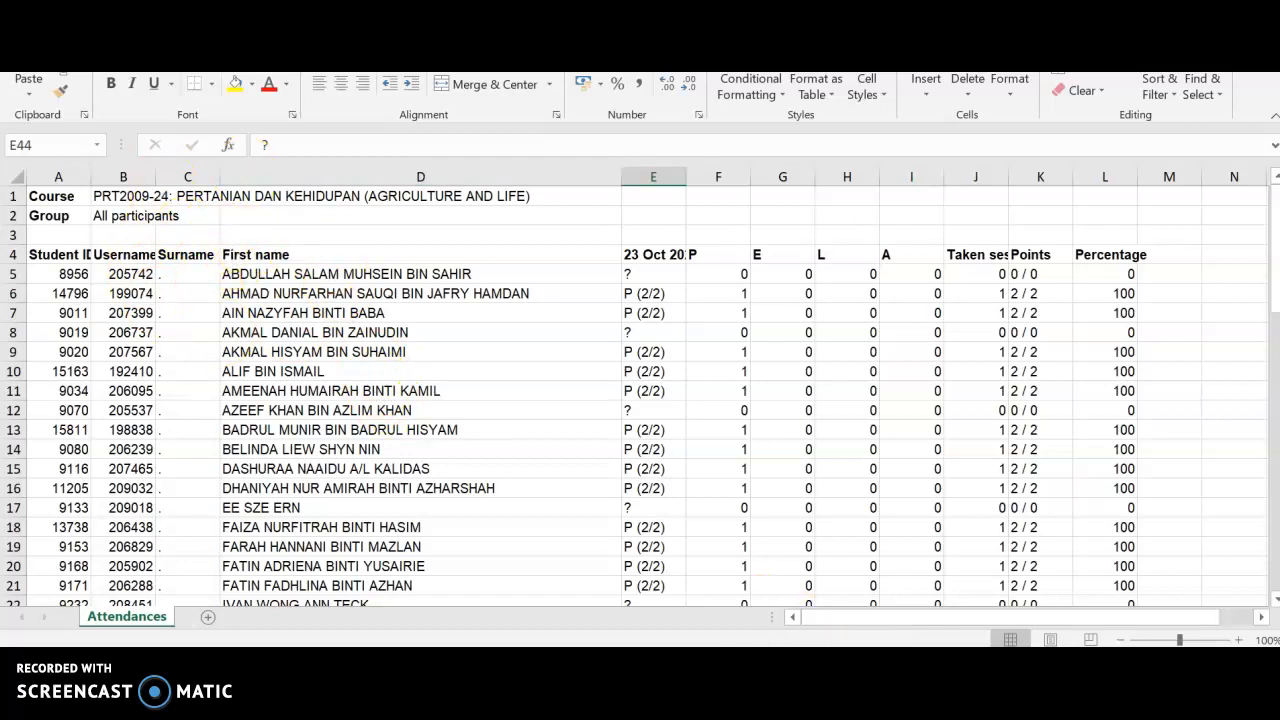
Switch back to the browser and look over the activities on the PRT2009-24 course page.
key("alt+Tab")
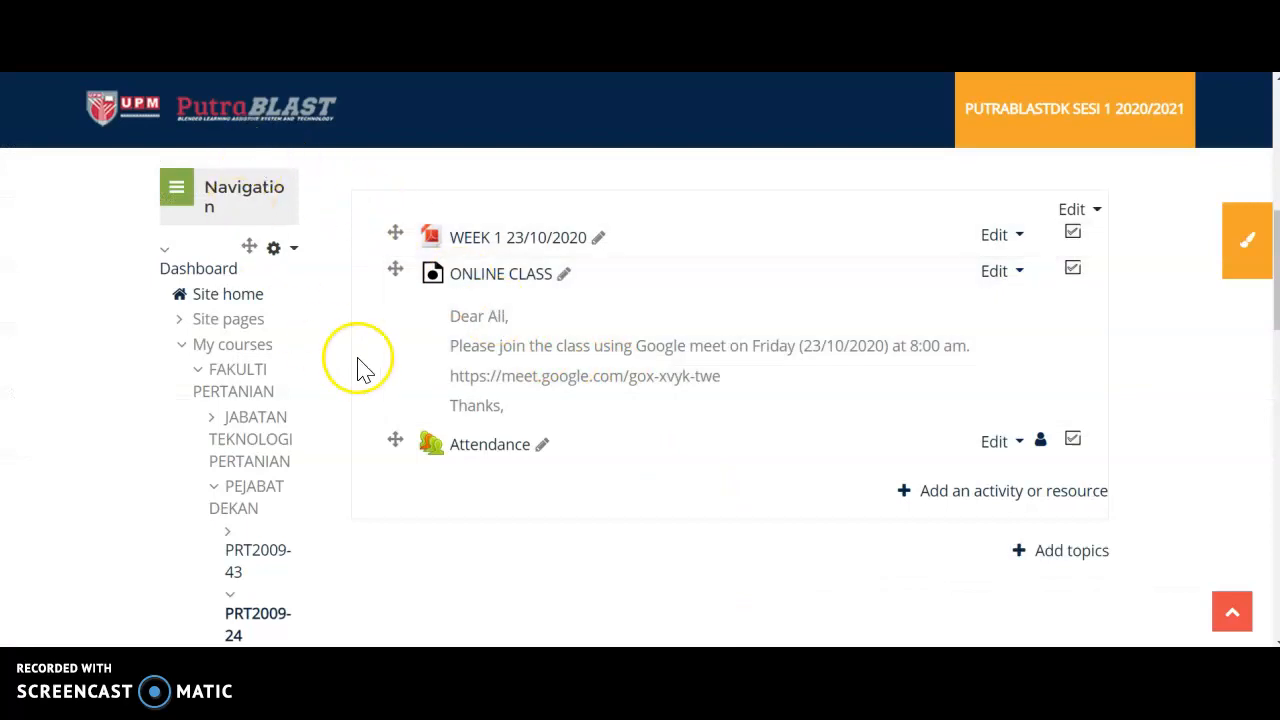
scroll(362, 368, "down", 4)
scroll(391, 380, "up", 8)
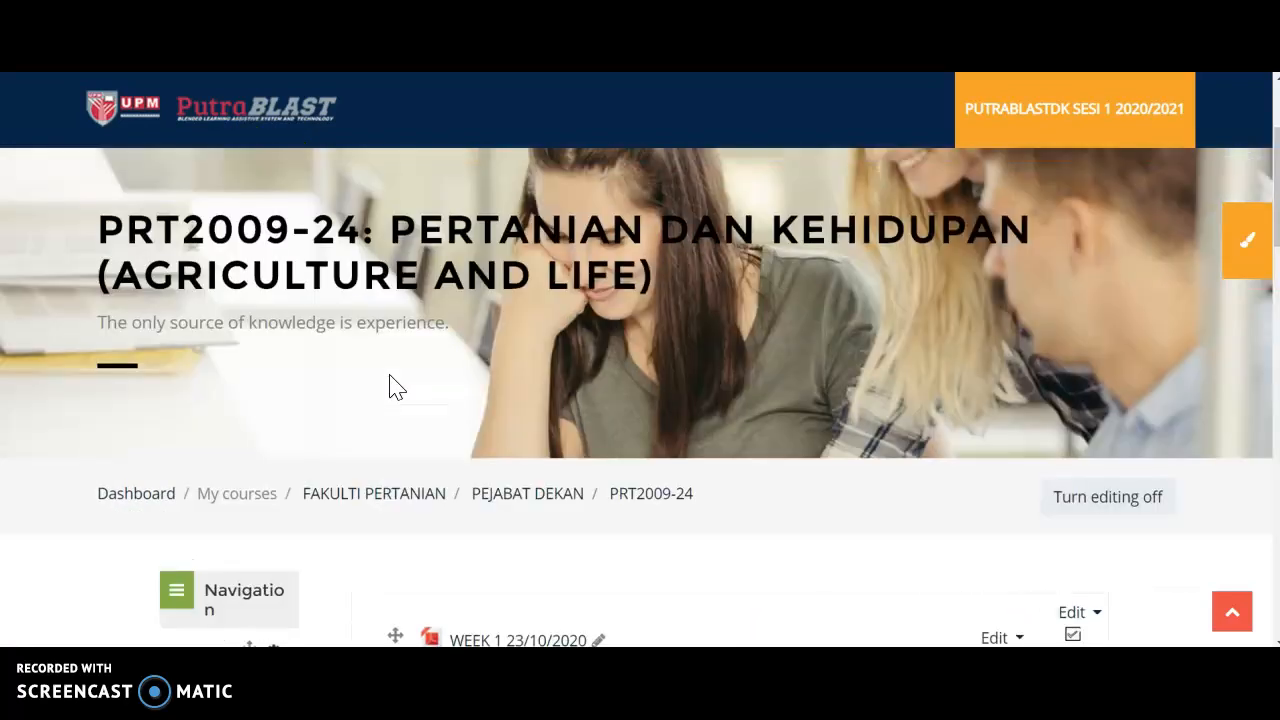
scroll(395, 388, "down", 4)
scroll(395, 388, "up", 1)
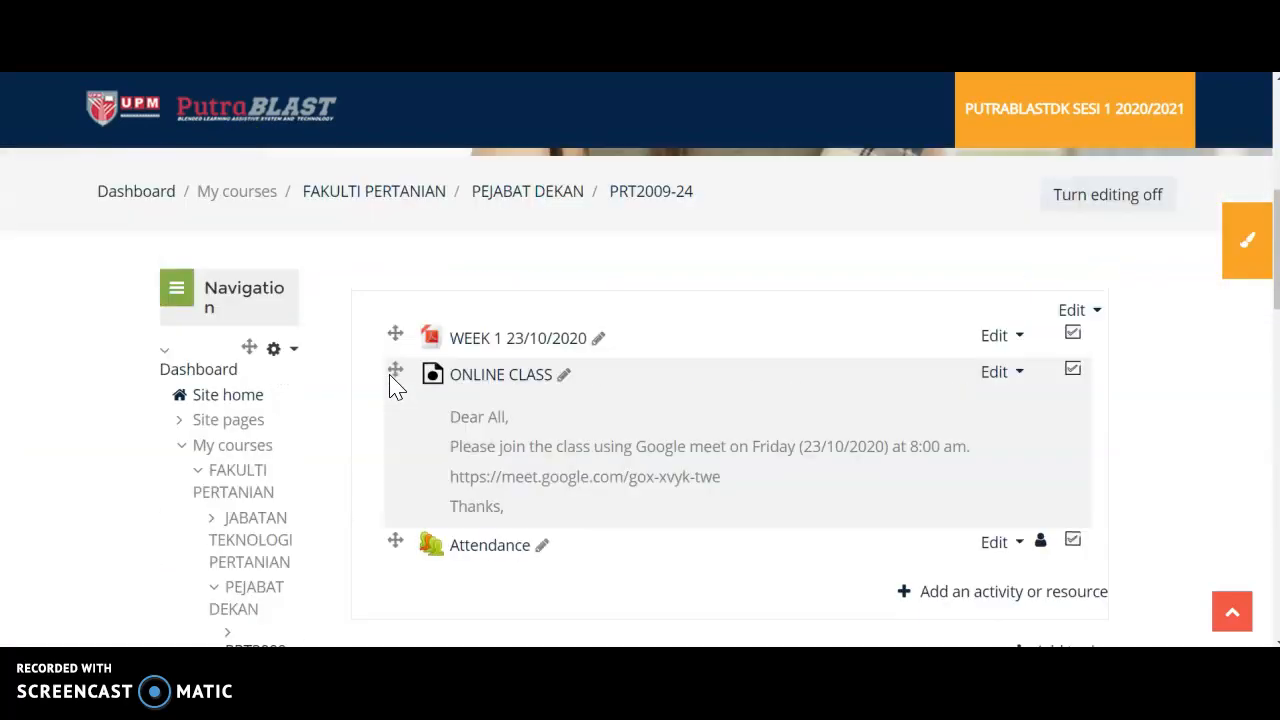